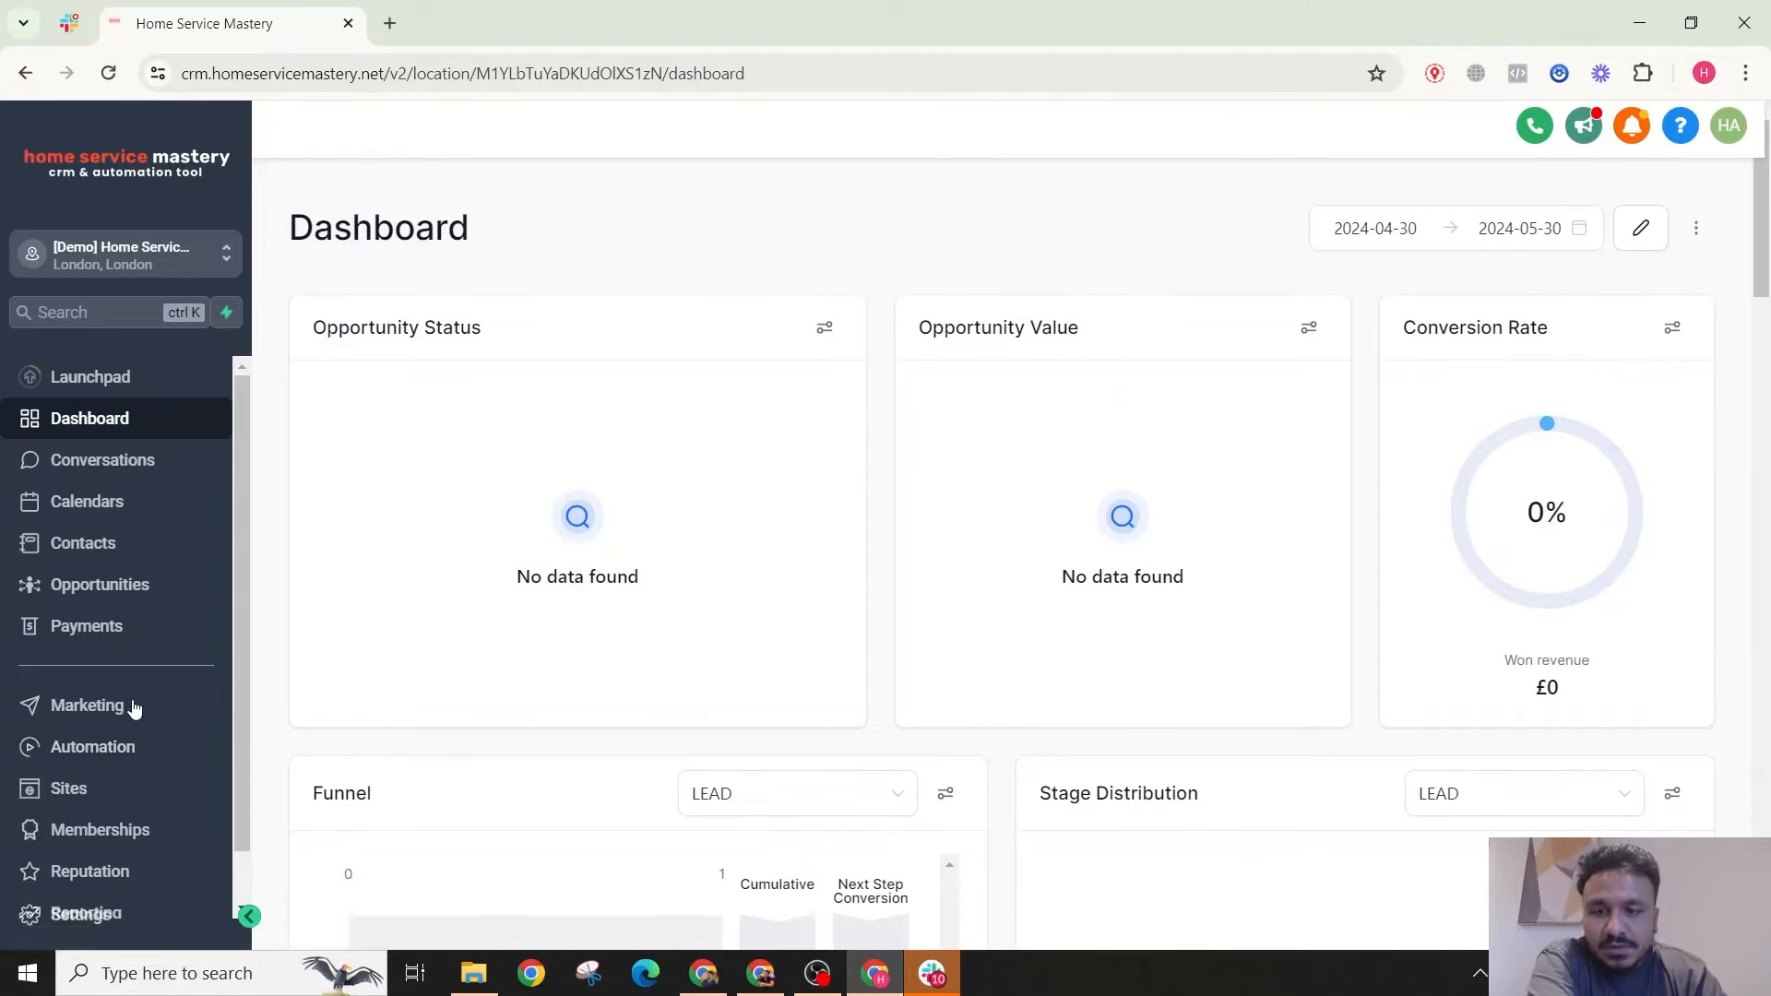
Step: Create a folder named "Automation Tutorials" in the automation workflow list
{"action": "left_click", "coordinate": [83, 749]}
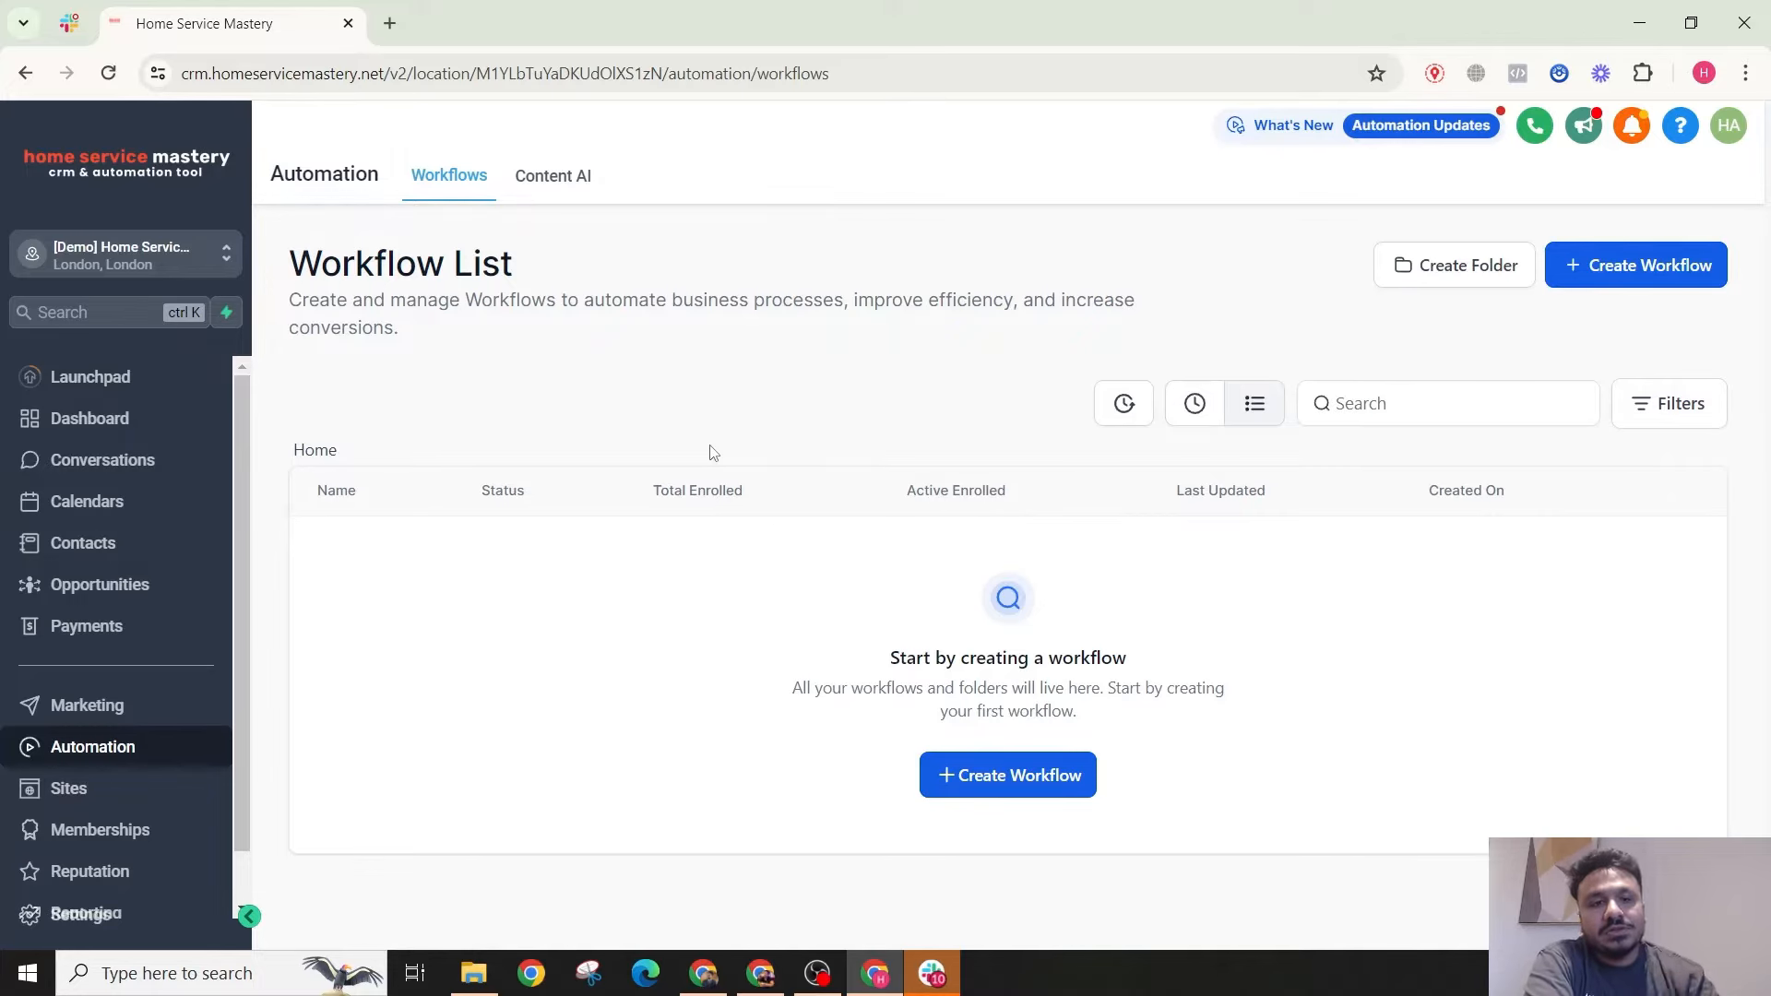
{"action": "left_click", "coordinate": [1489, 273]}
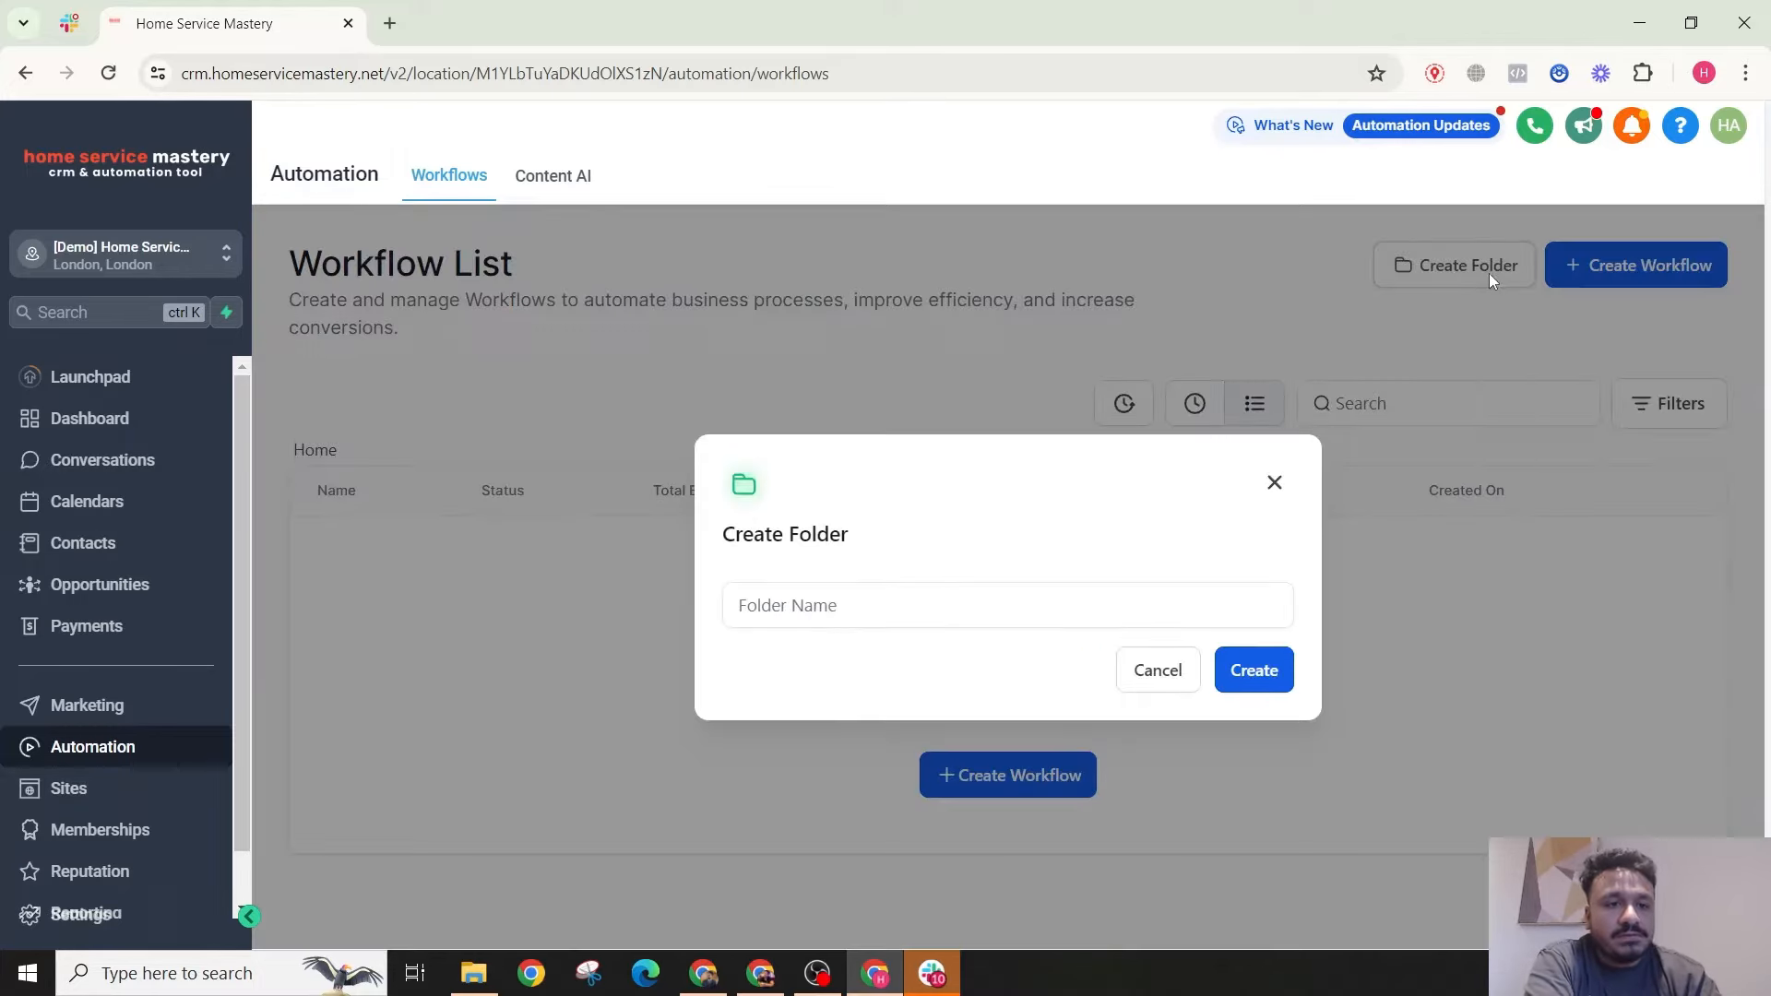
{"action": "left_click", "coordinate": [1096, 610]}
{"action": "type", "text": "Au"}
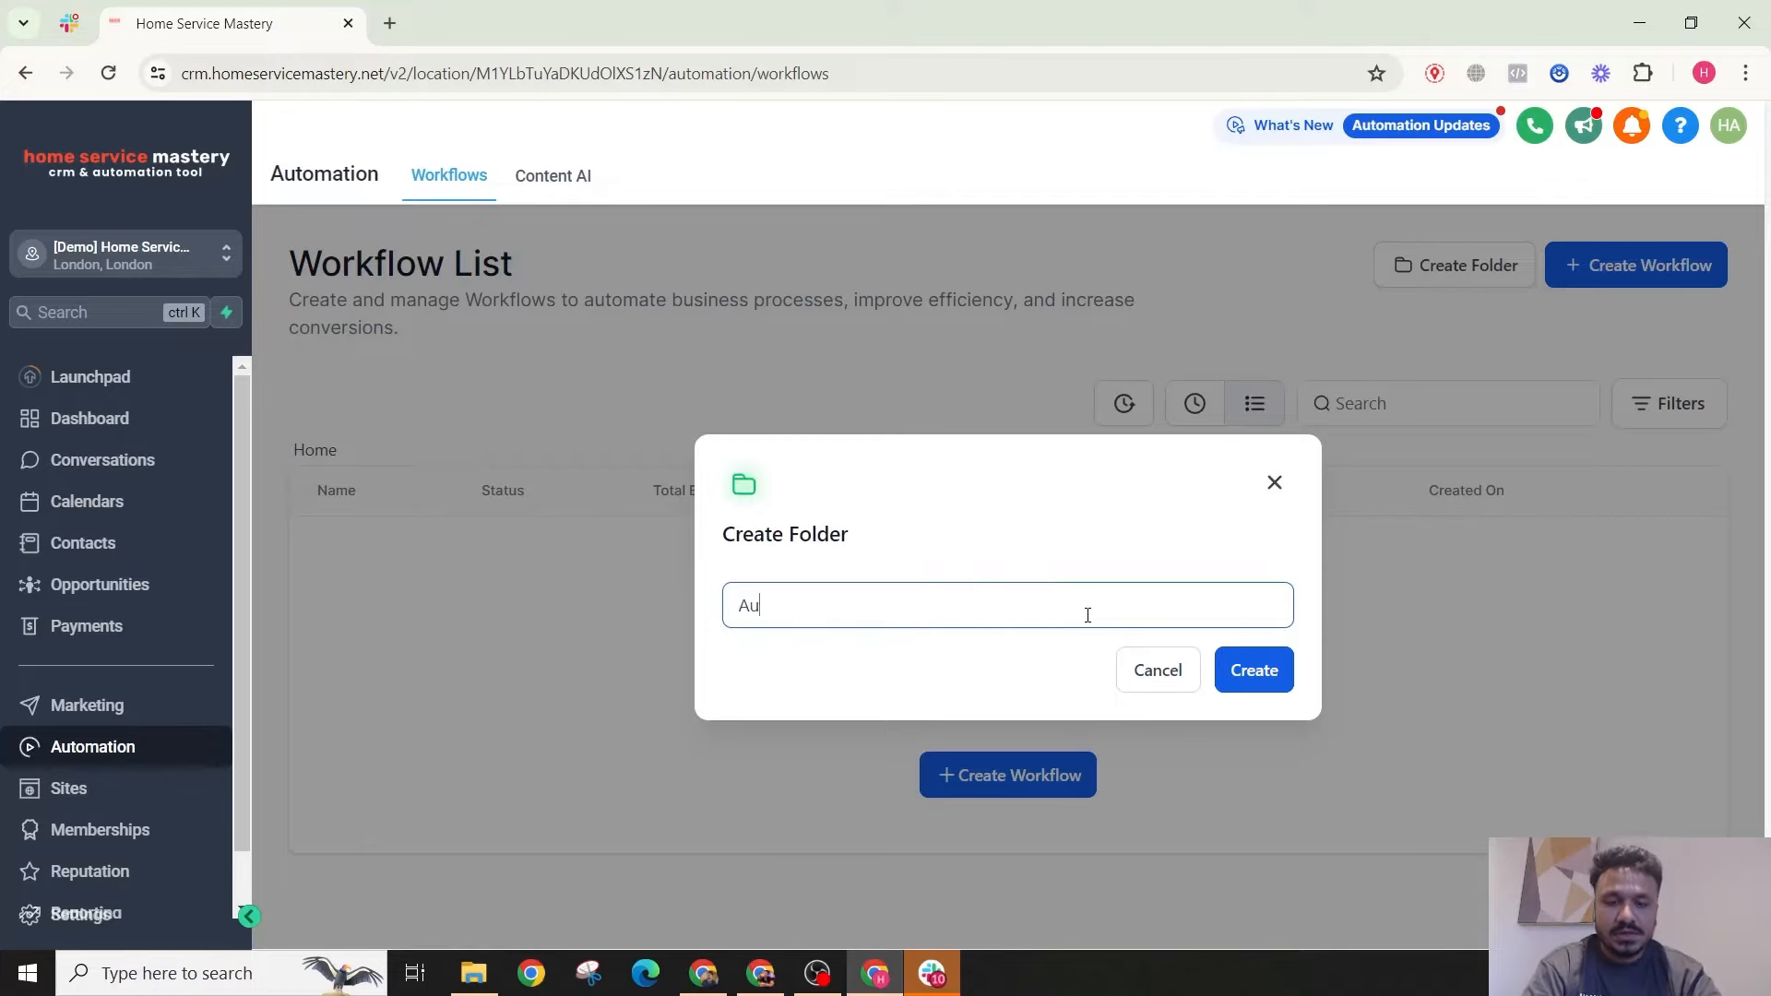
{"action": "type", "text": "tomation Tutorials"}
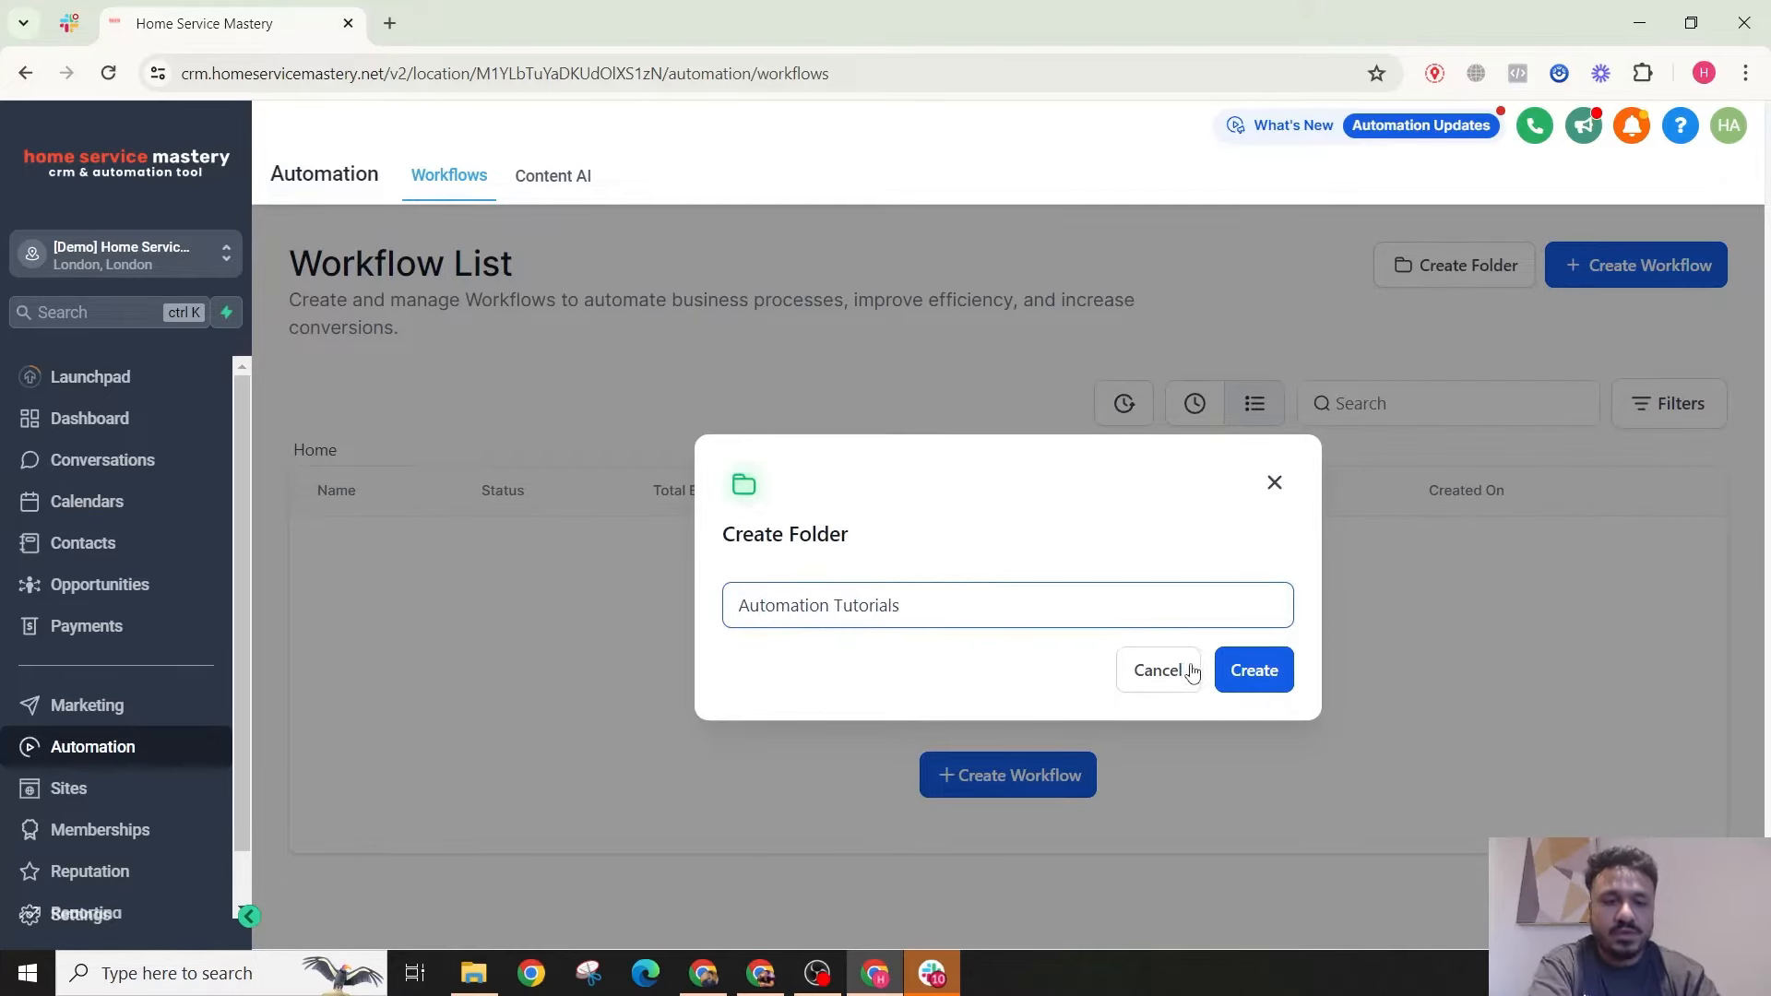
{"action": "left_click", "coordinate": [1254, 670]}
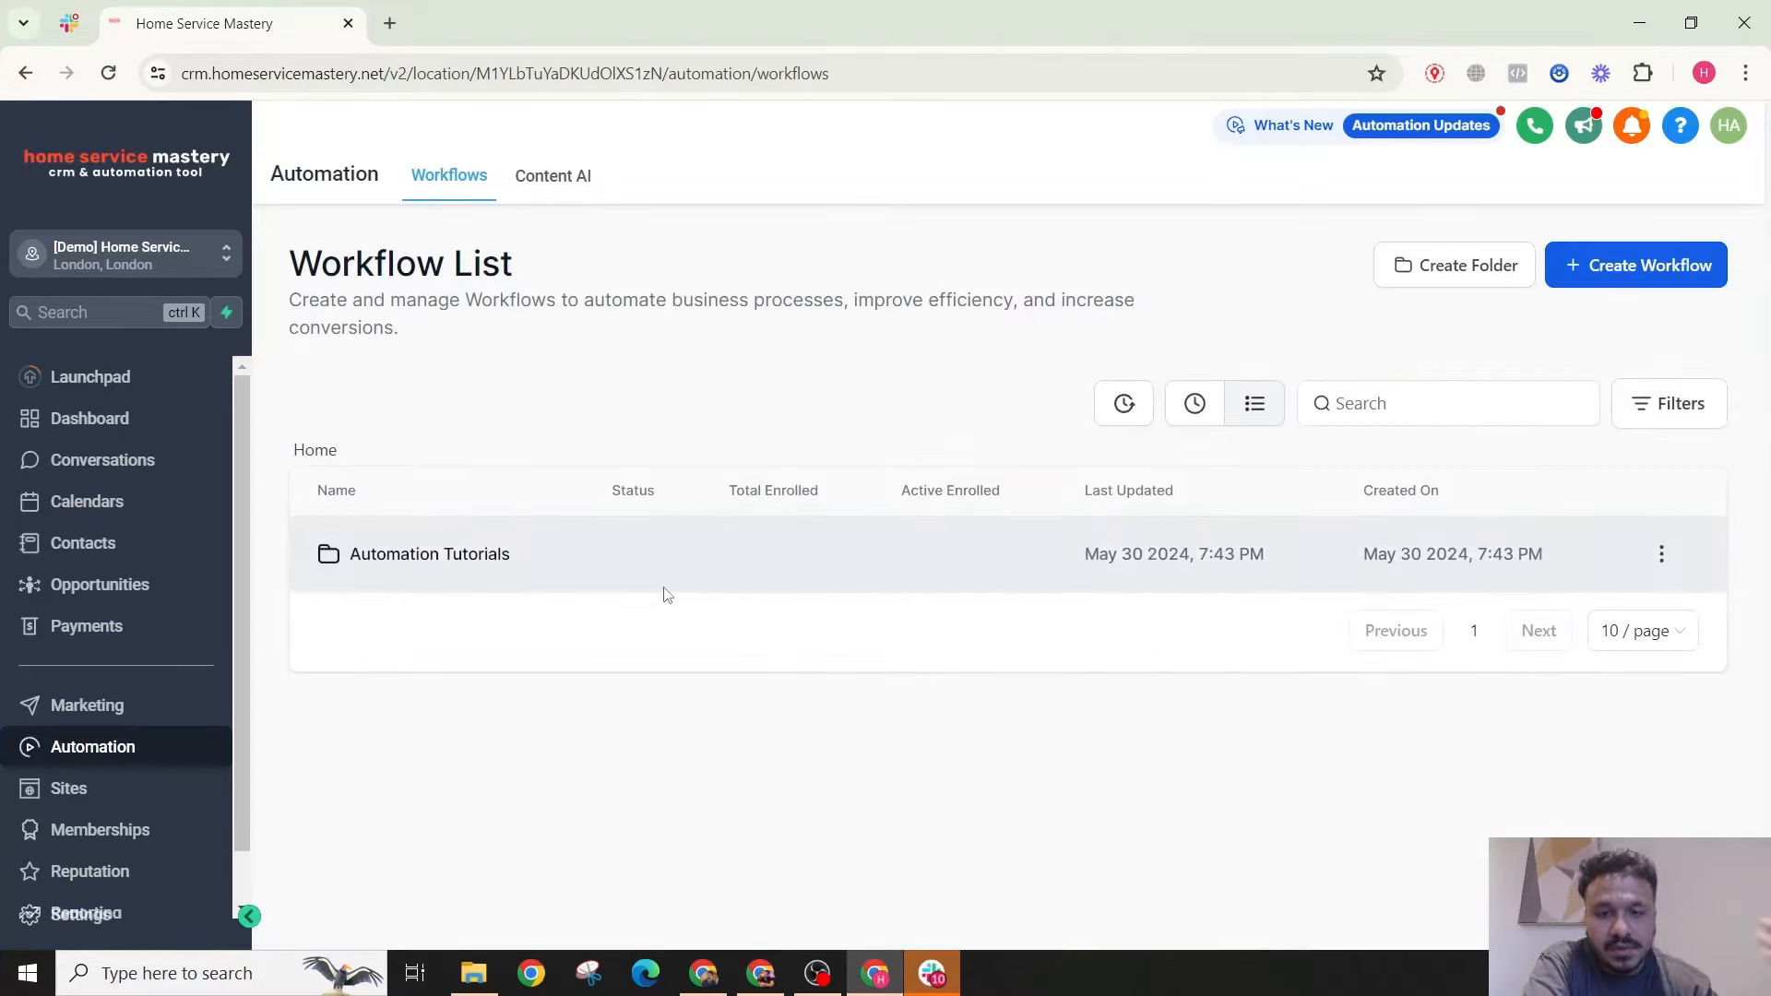
Step: Open the Automation Tutorials folder and create a new workflow from scratch inside it
{"action": "left_click", "coordinate": [404, 557]}
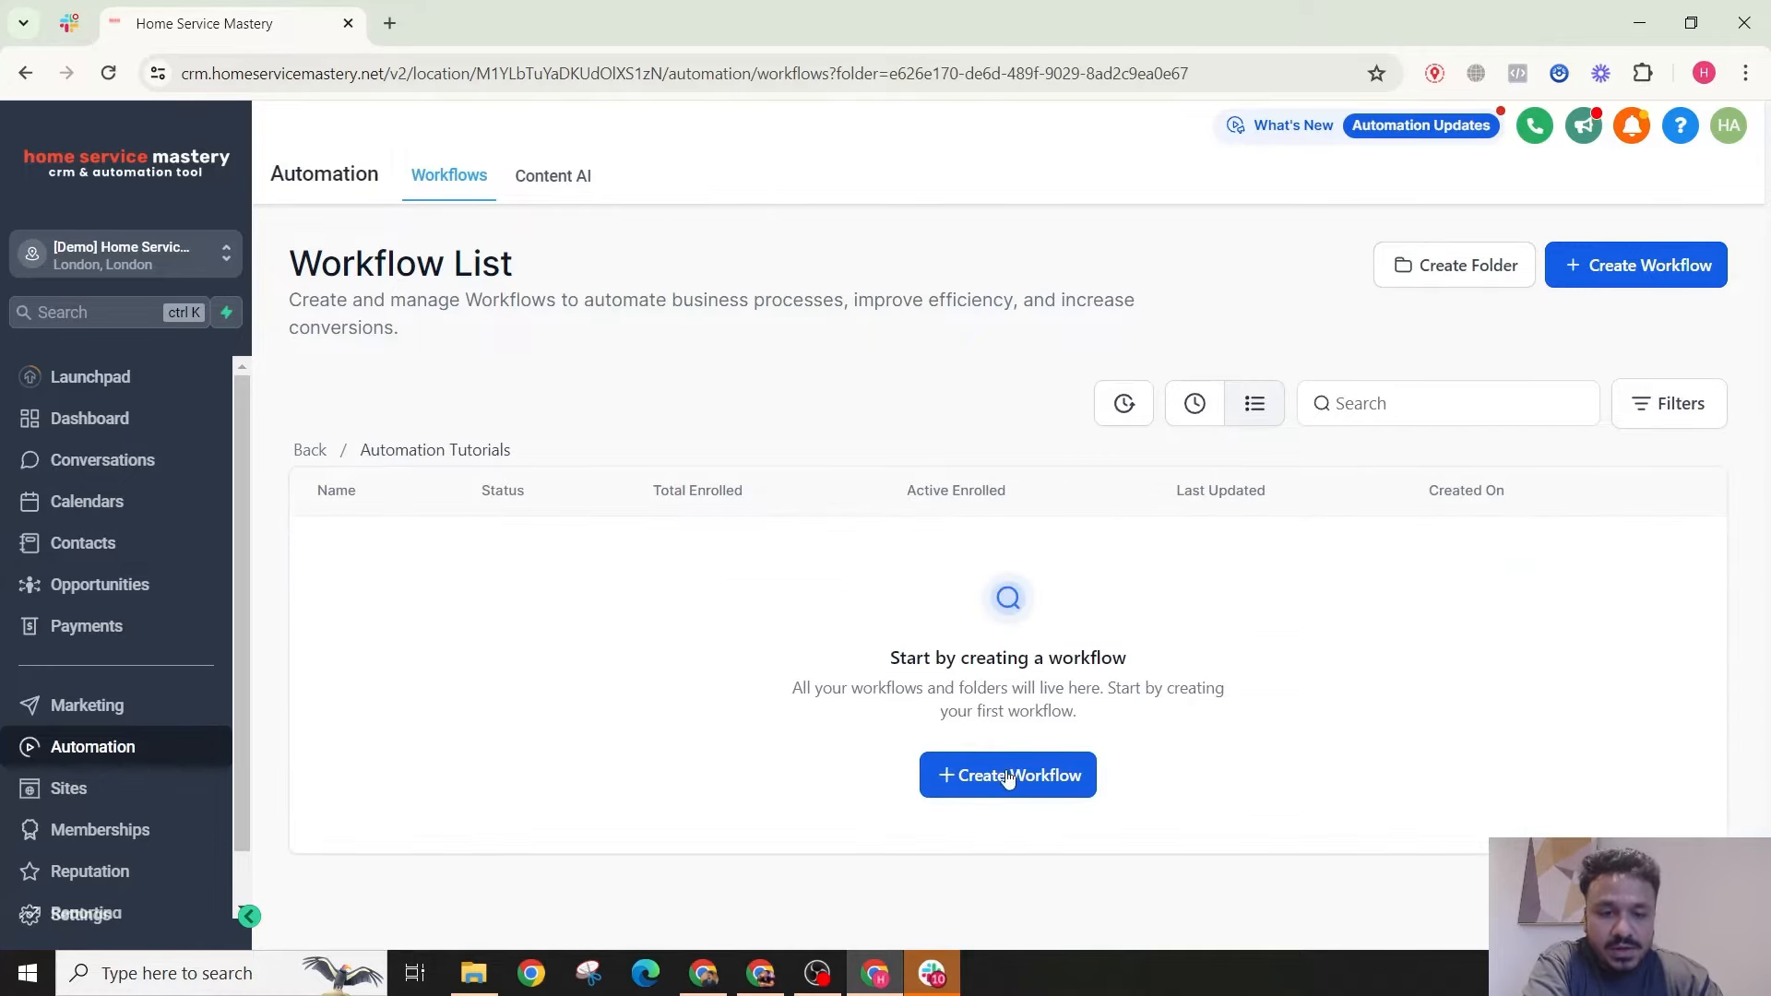
{"action": "left_click", "coordinate": [1638, 273]}
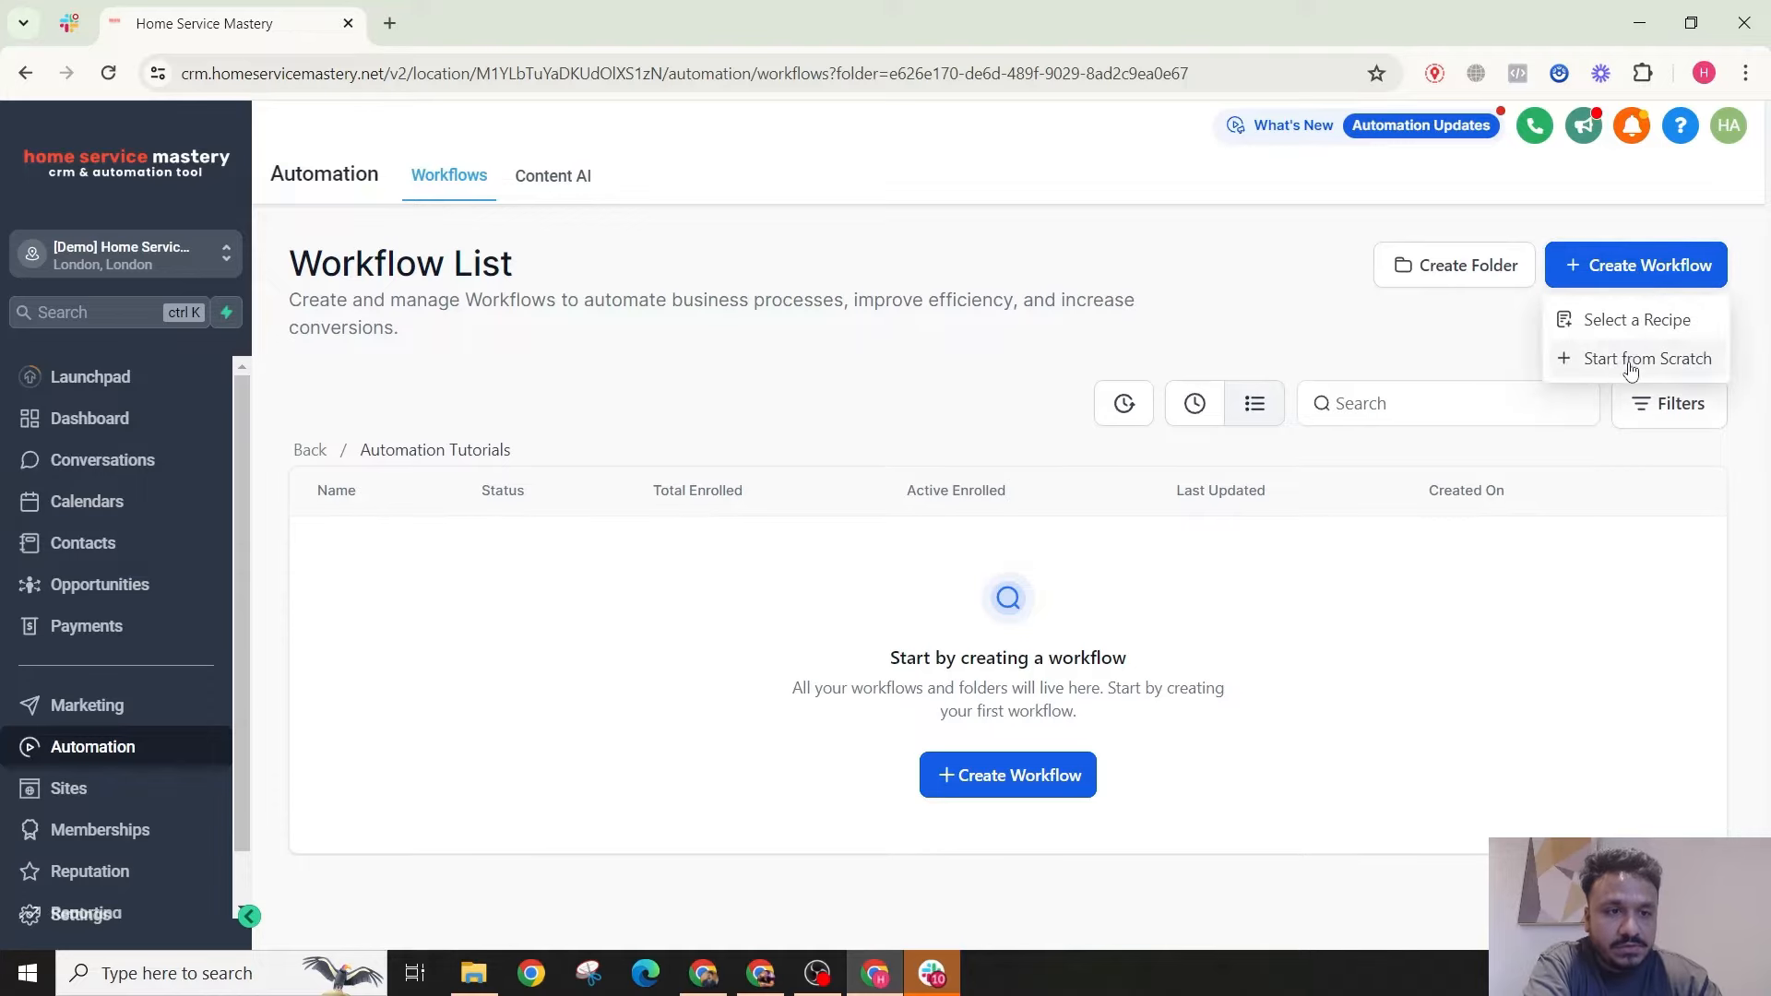
{"action": "left_click", "coordinate": [1610, 357]}
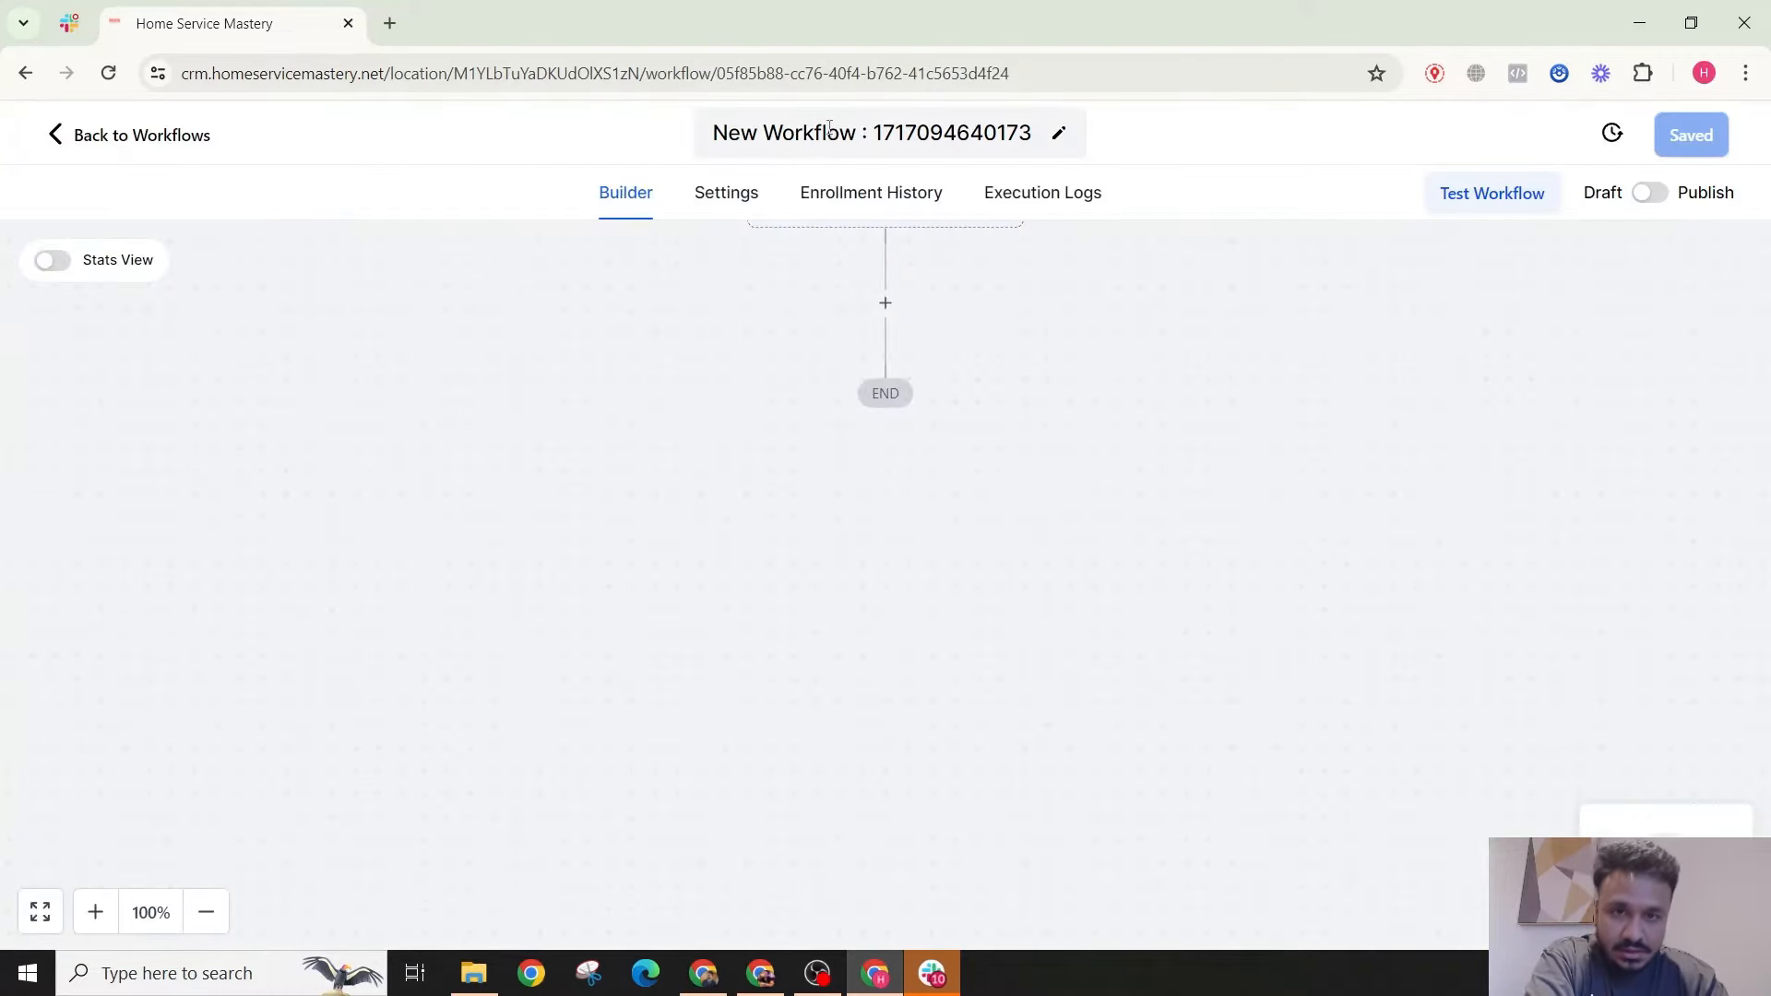
Step: Rename the workflow as "1. Introduction To Workflow" and save it
{"action": "triple_click", "coordinate": [829, 131]}
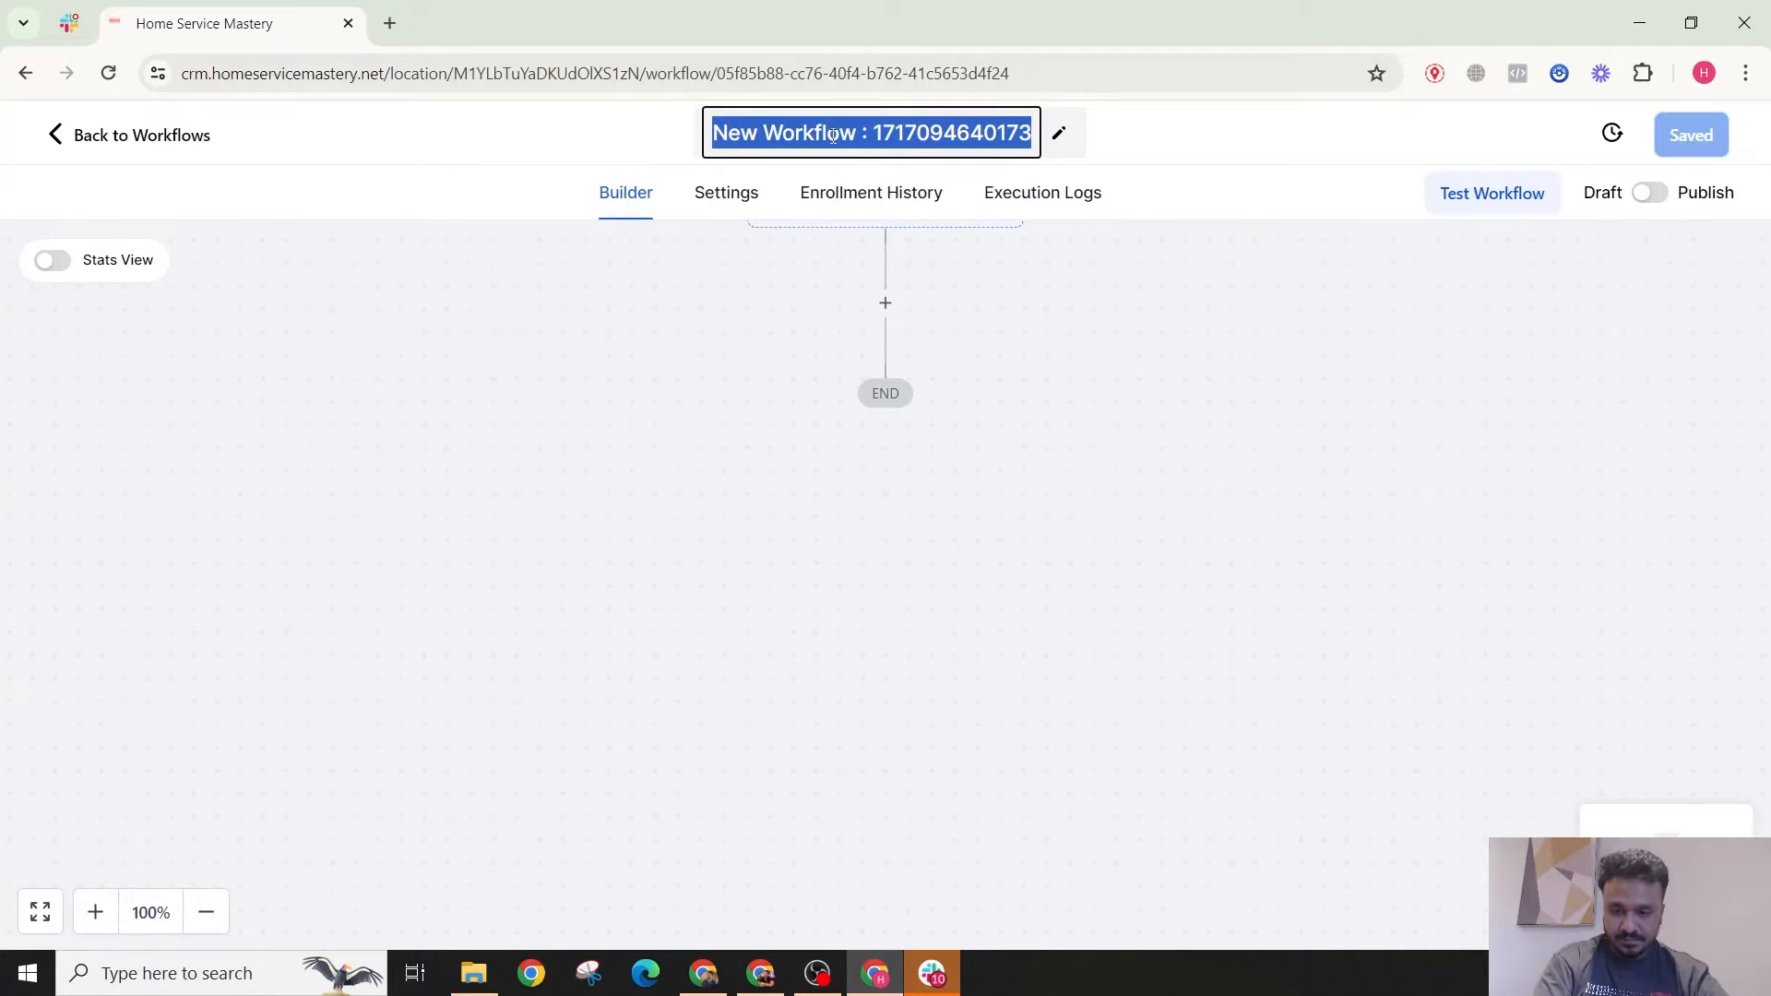
{"action": "type", "text": "1."}
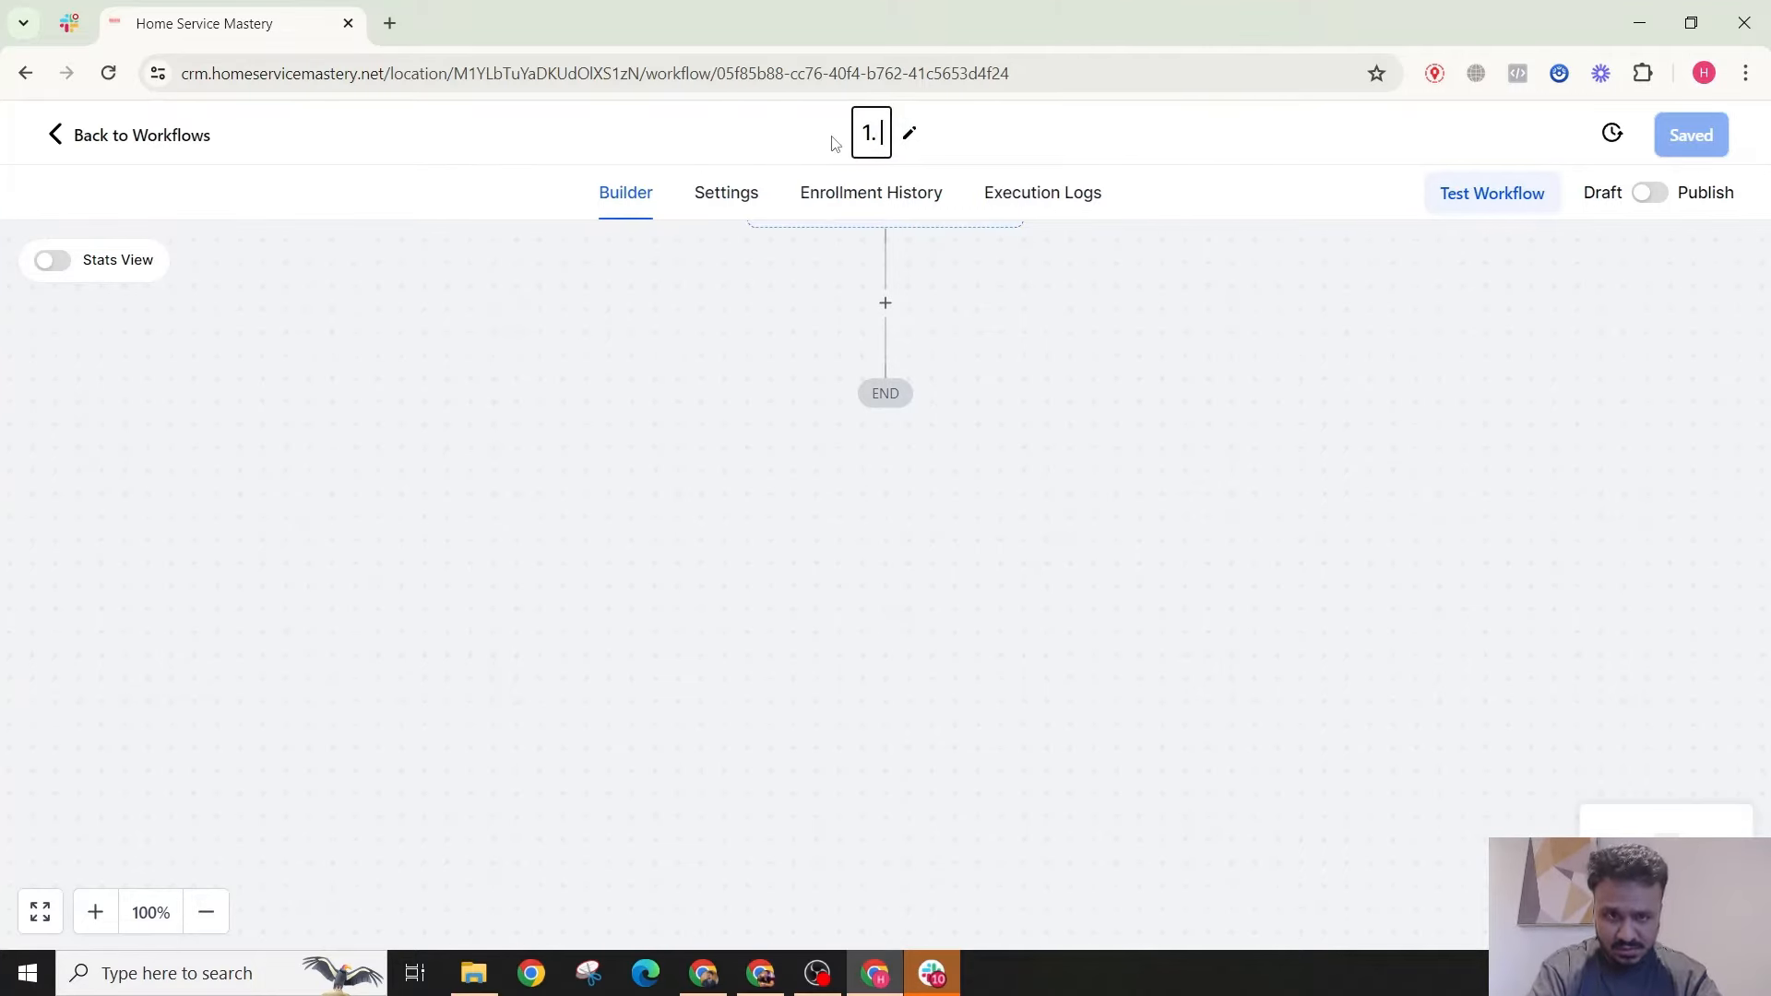
{"action": "type", "text": " Introduc"}
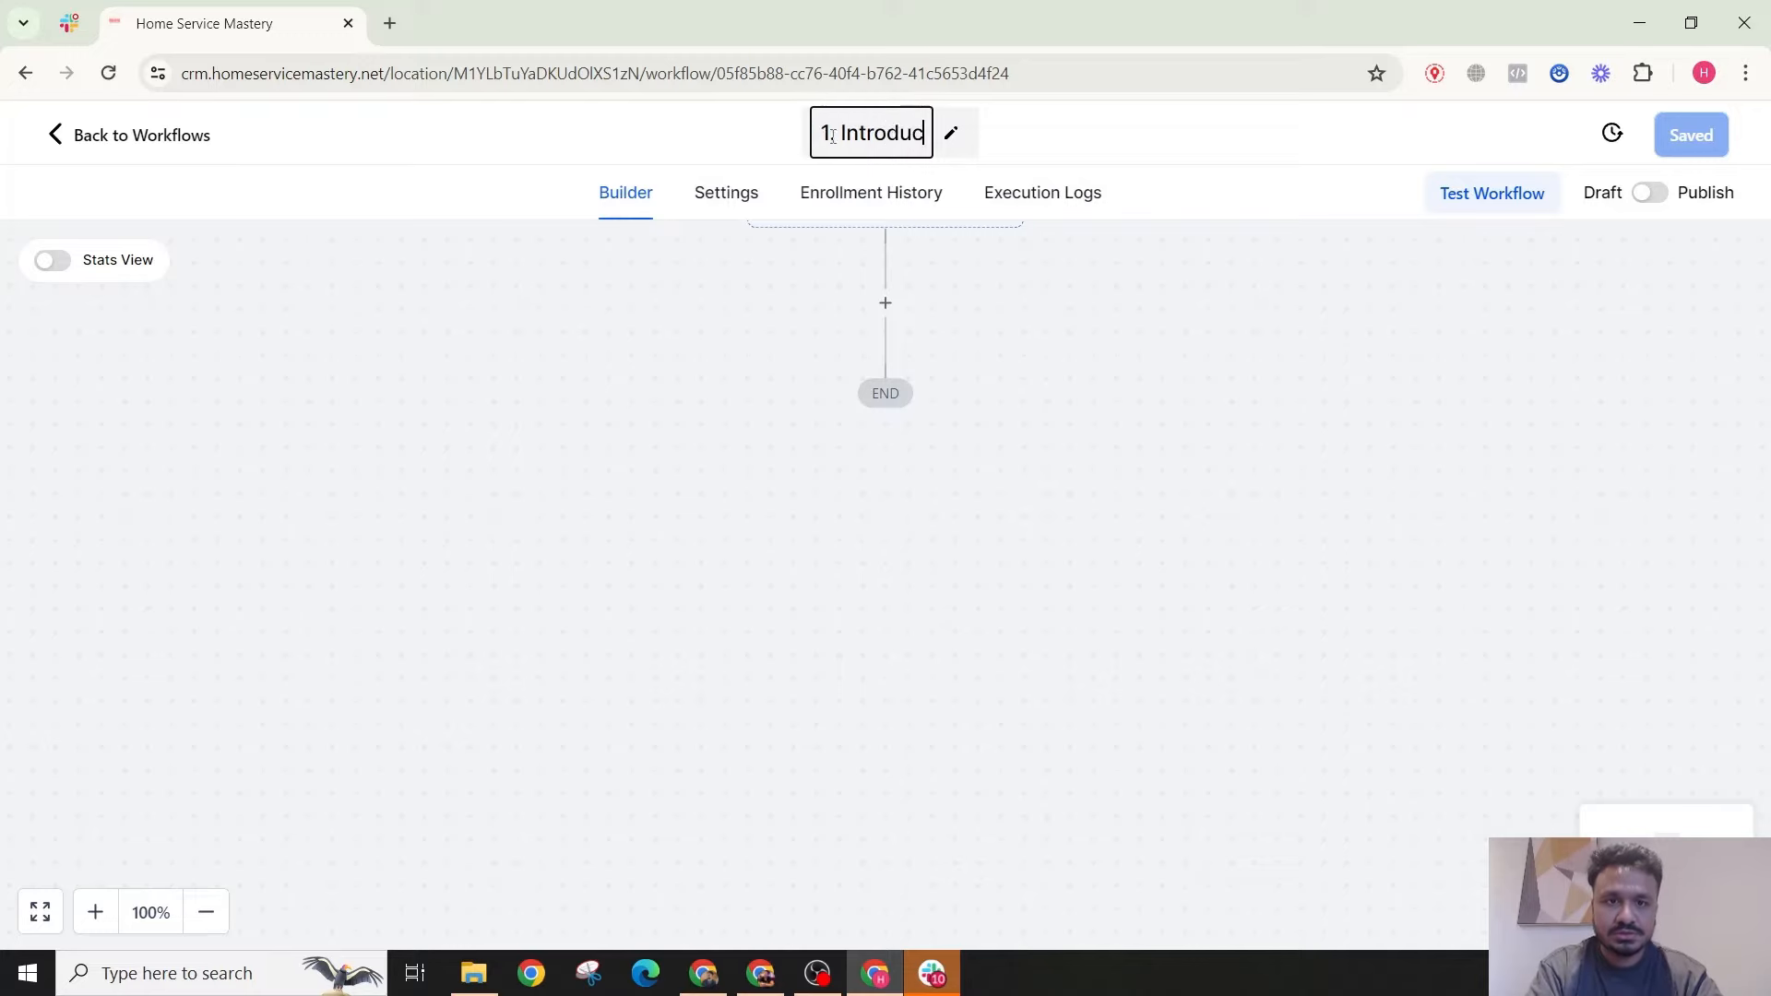
{"action": "type", "text": "tion To Workflow"}
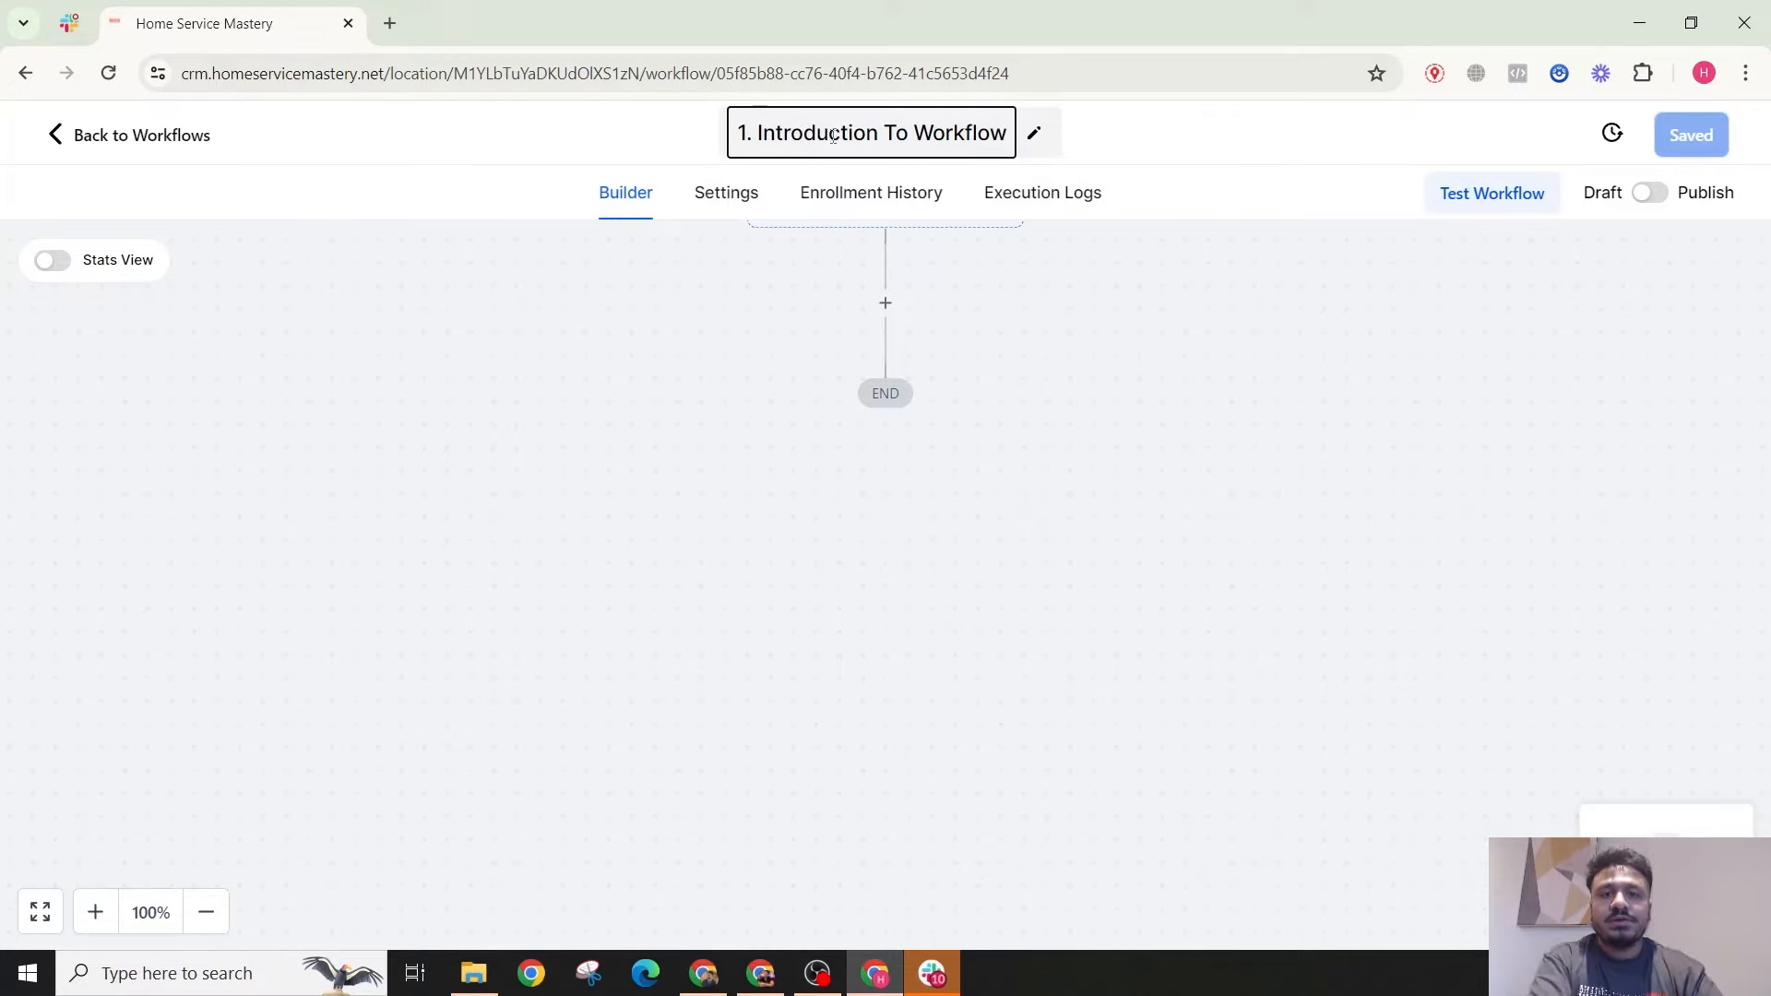
{"action": "left_click", "coordinate": [779, 292]}
{"action": "scroll", "coordinate": [803, 359], "scroll_direction": "up", "scroll_amount": 2}
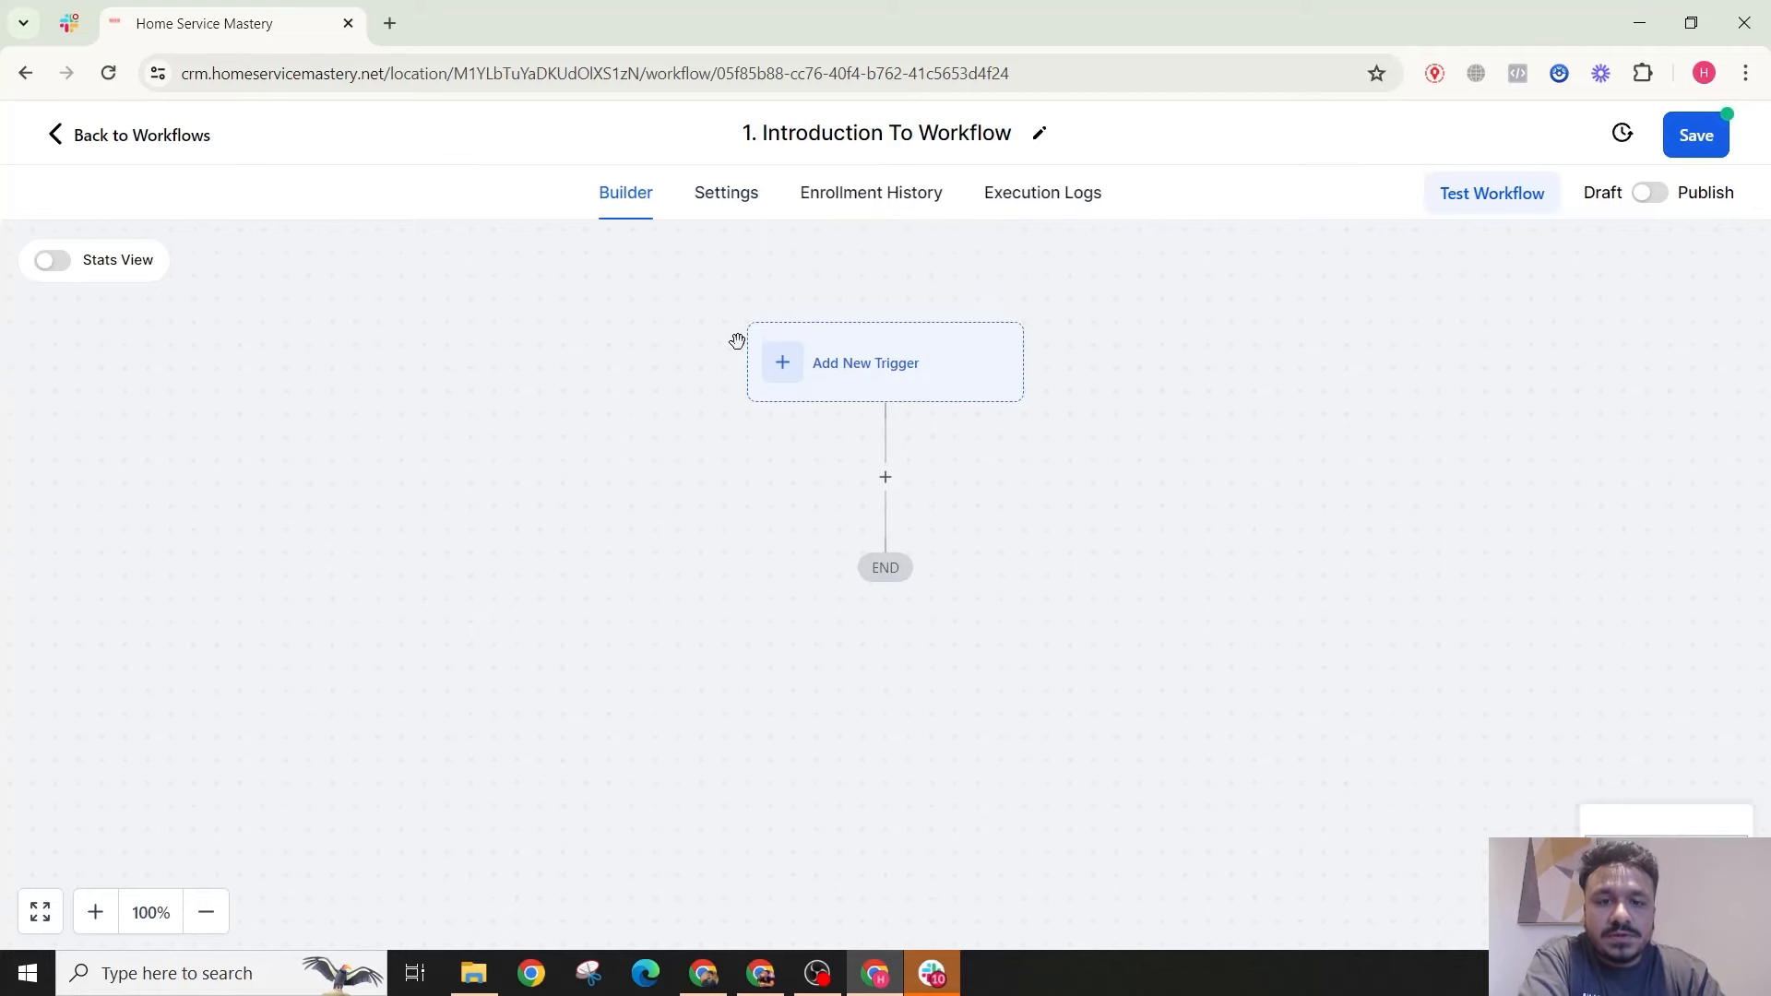
{"action": "left_click", "coordinate": [1702, 134]}
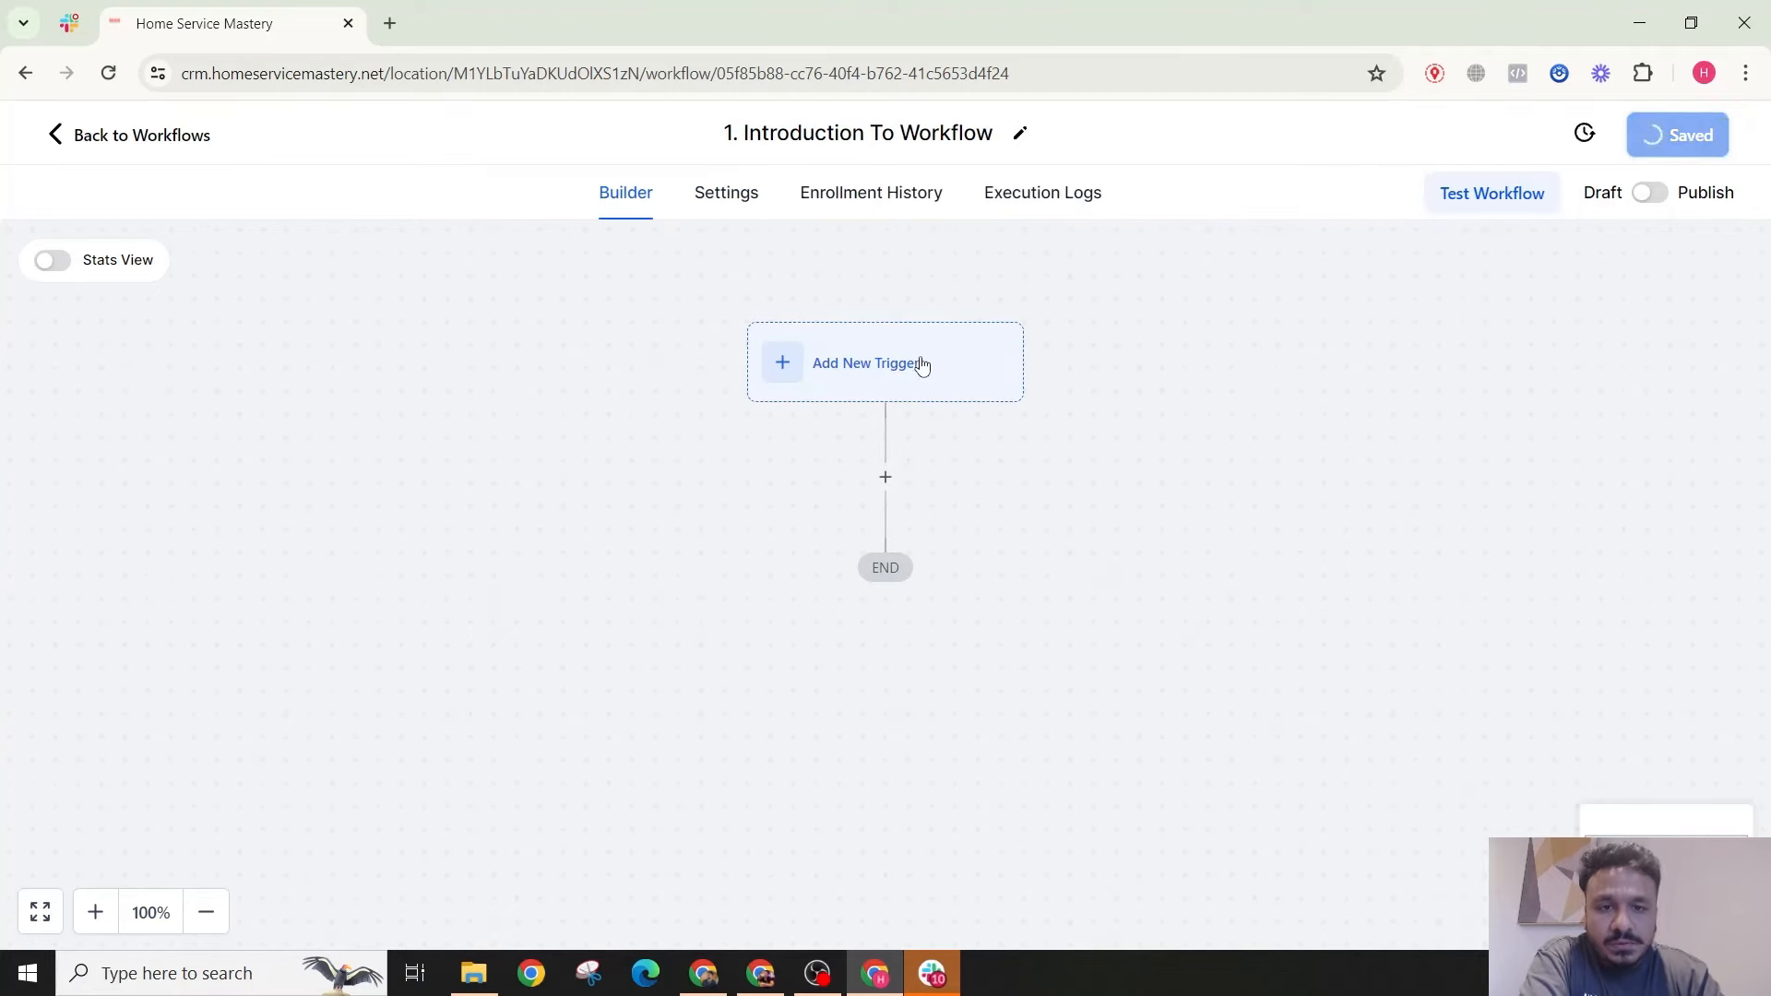
{"action": "left_click", "coordinate": [1730, 137]}
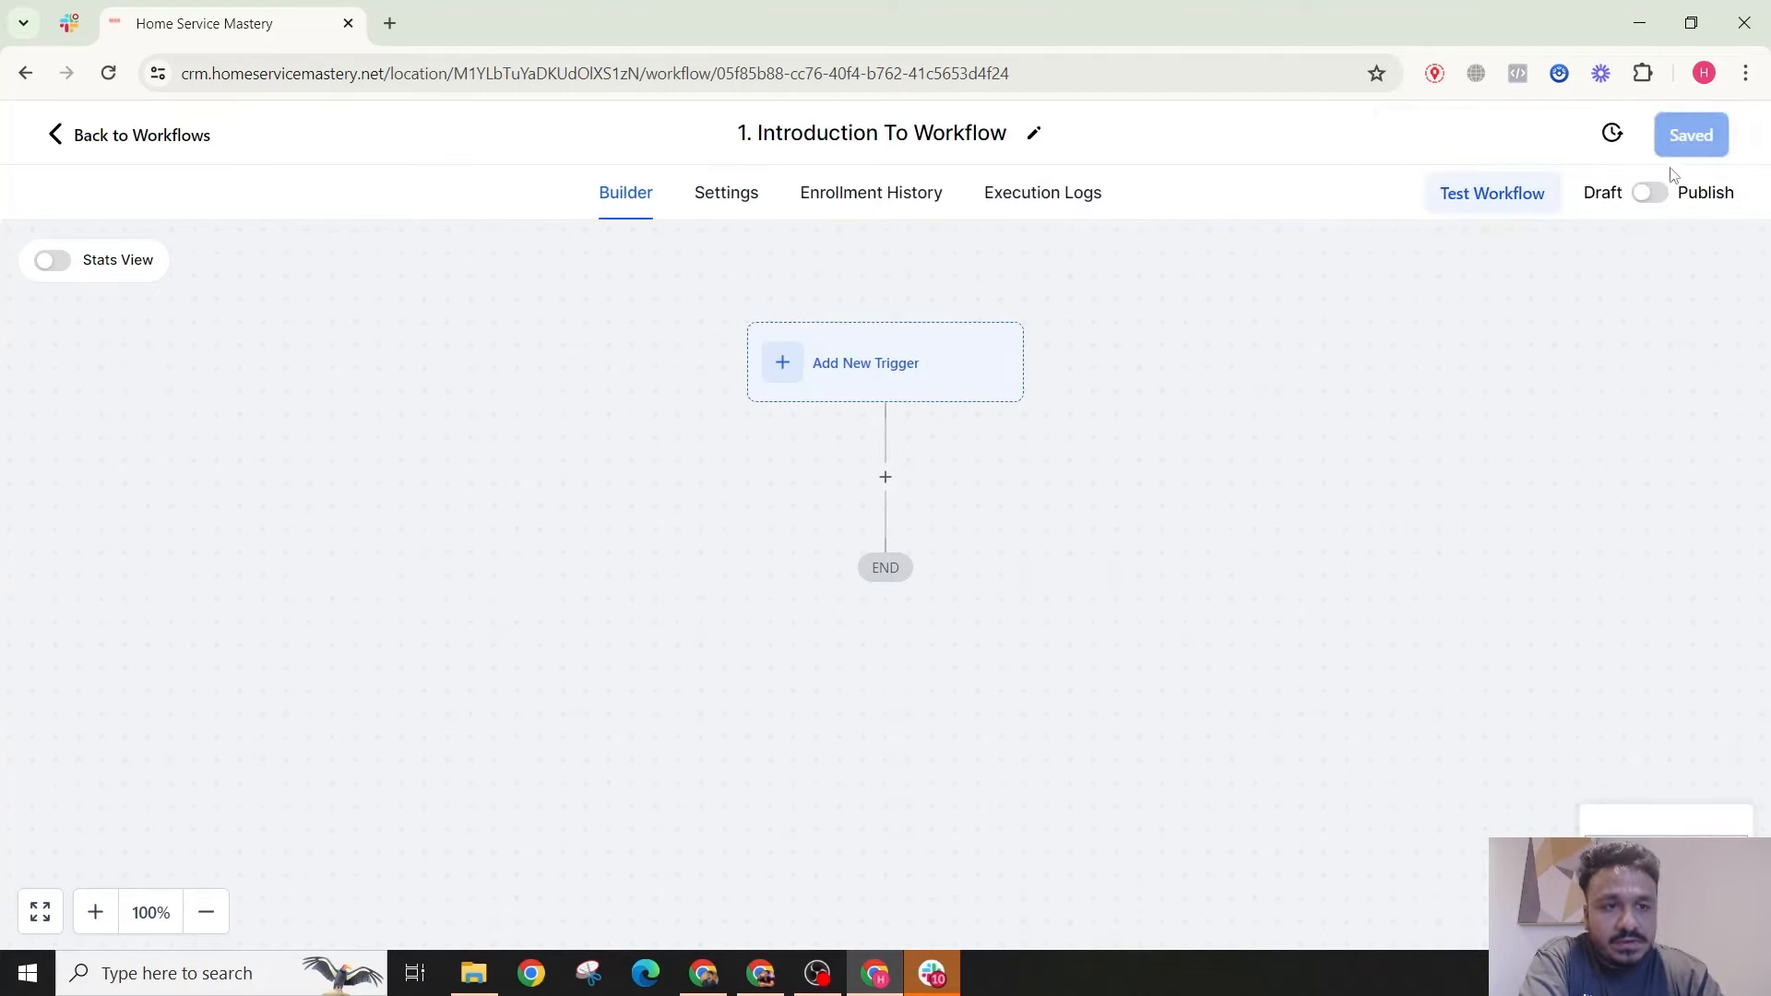
Step: Add a Form Submitted trigger to the workflow, keeping its default name and no filters
{"action": "scroll", "coordinate": [803, 411], "scroll_direction": "down", "scroll_amount": 2}
{"action": "scroll", "coordinate": [881, 387], "scroll_direction": "up", "scroll_amount": 1}
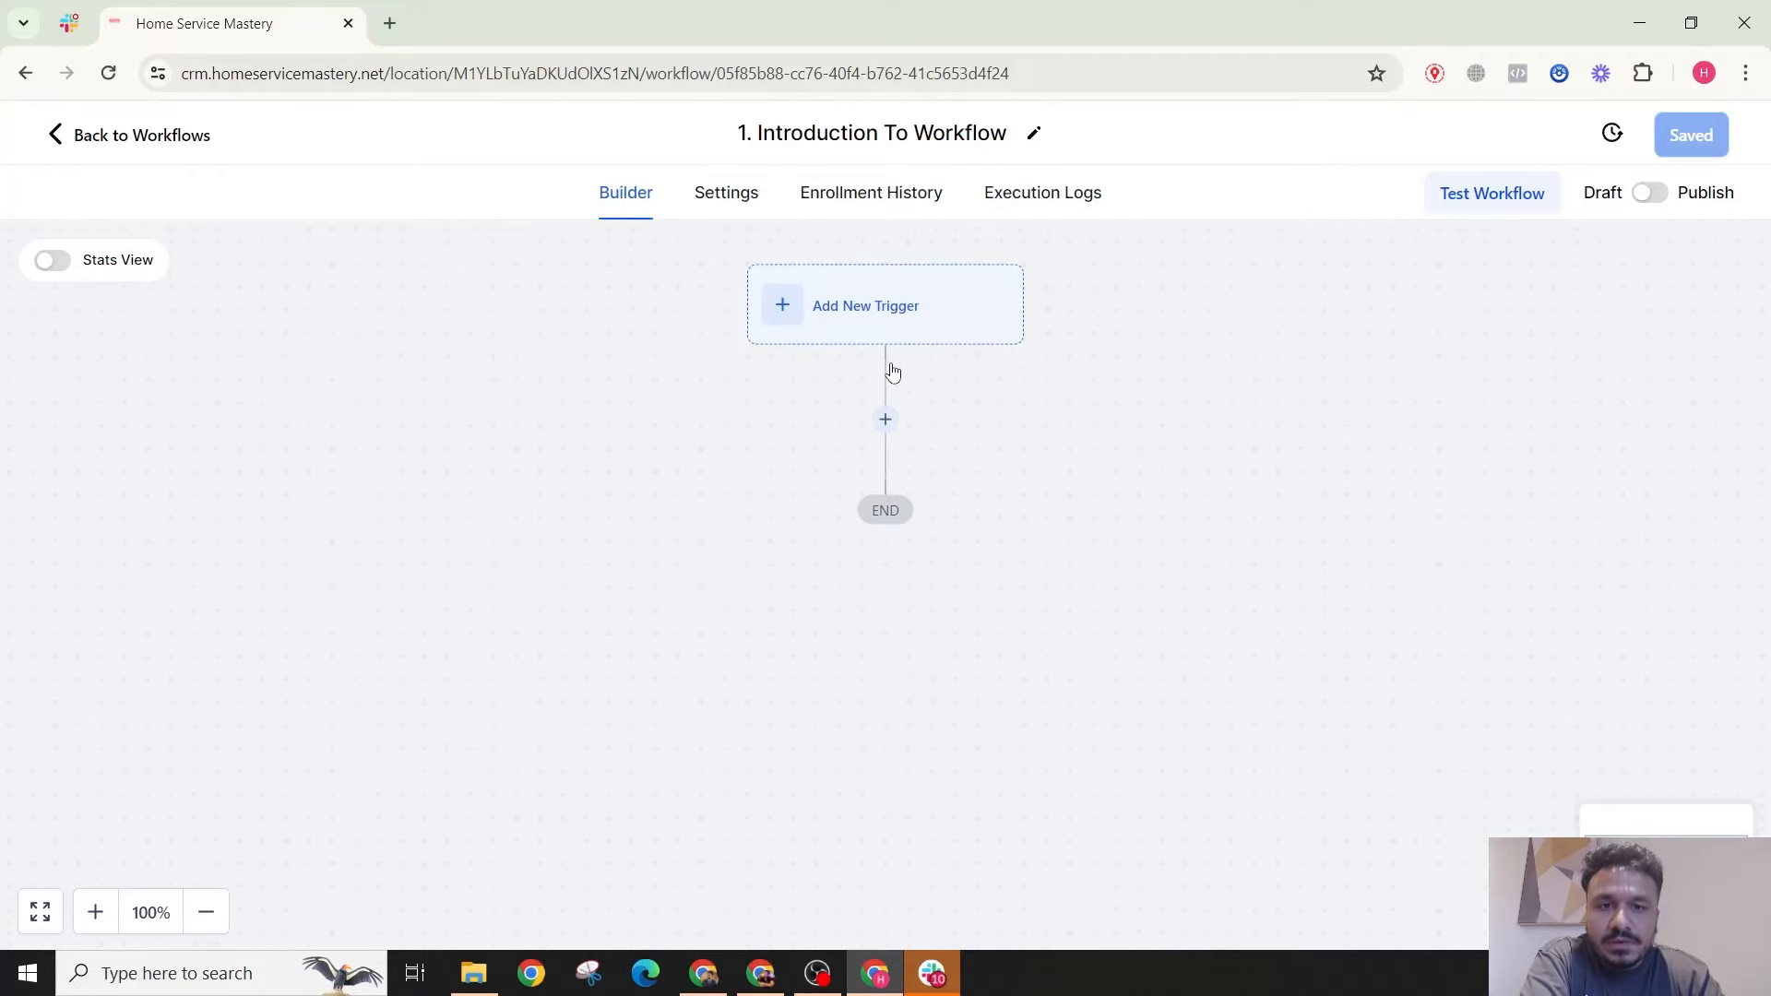
{"action": "left_click", "coordinate": [855, 314]}
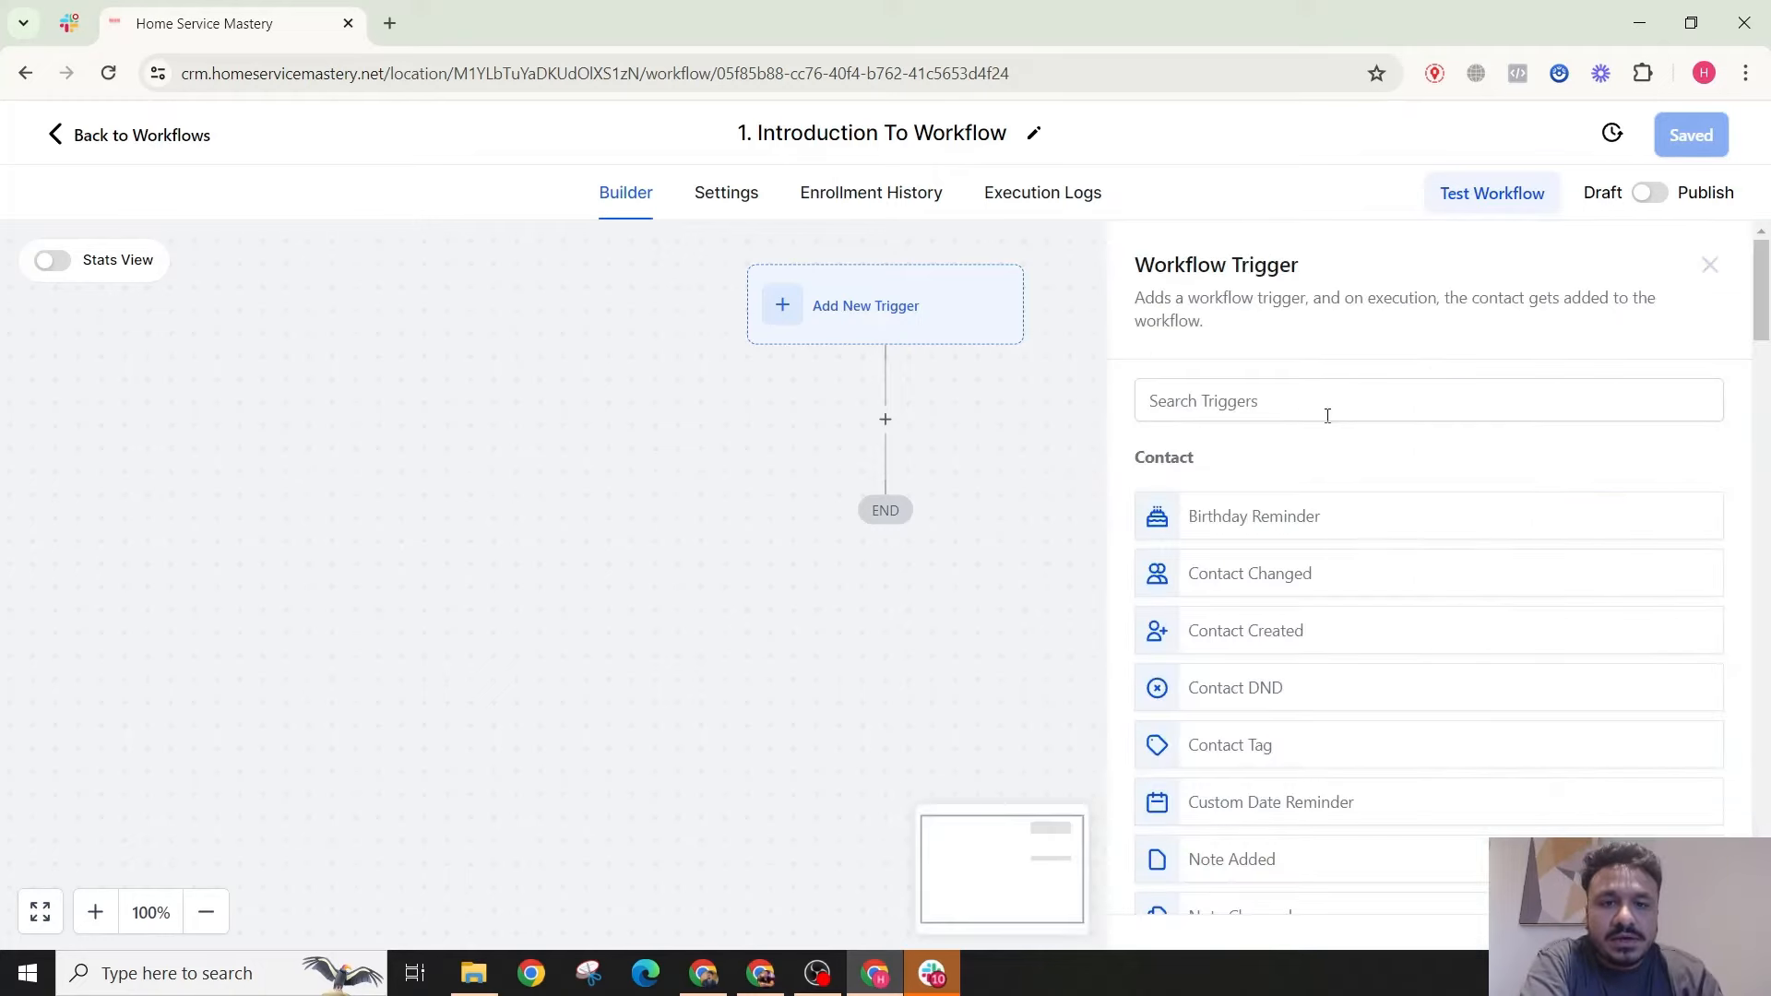
{"action": "scroll", "coordinate": [1366, 489], "scroll_direction": "down", "scroll_amount": 3}
{"action": "scroll", "coordinate": [1382, 506], "scroll_direction": "down", "scroll_amount": 20}
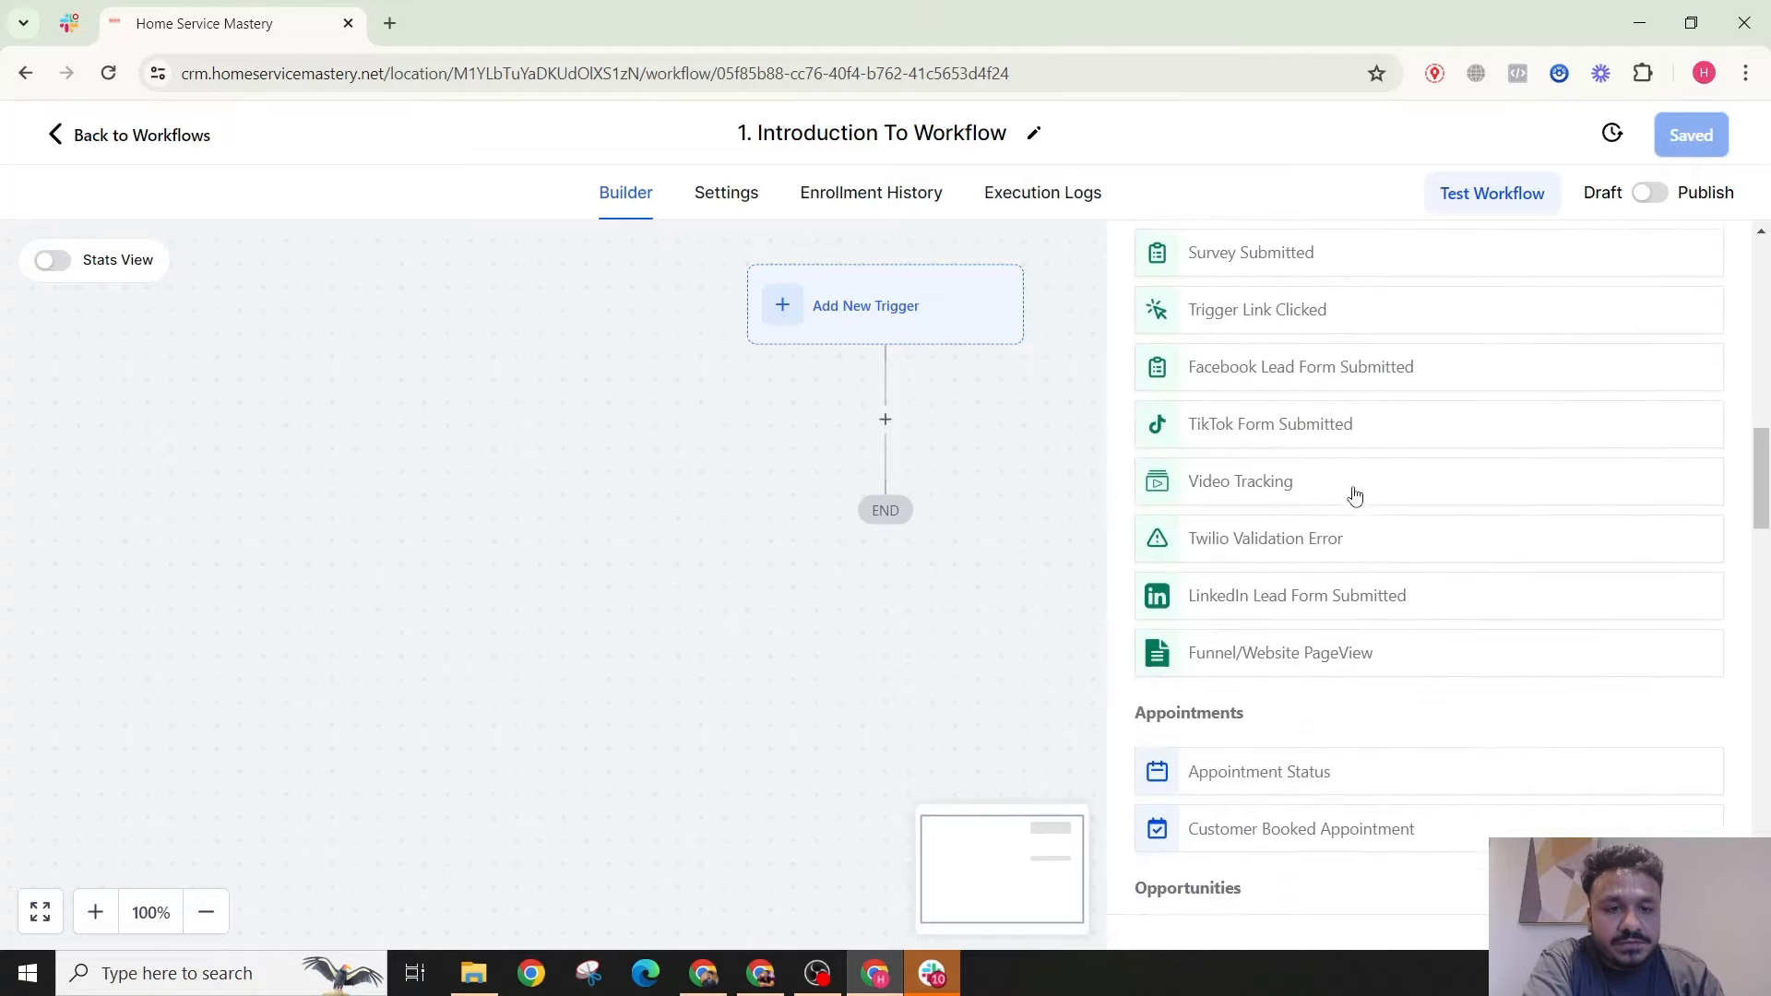
{"action": "scroll", "coordinate": [1367, 496], "scroll_direction": "up", "scroll_amount": 15}
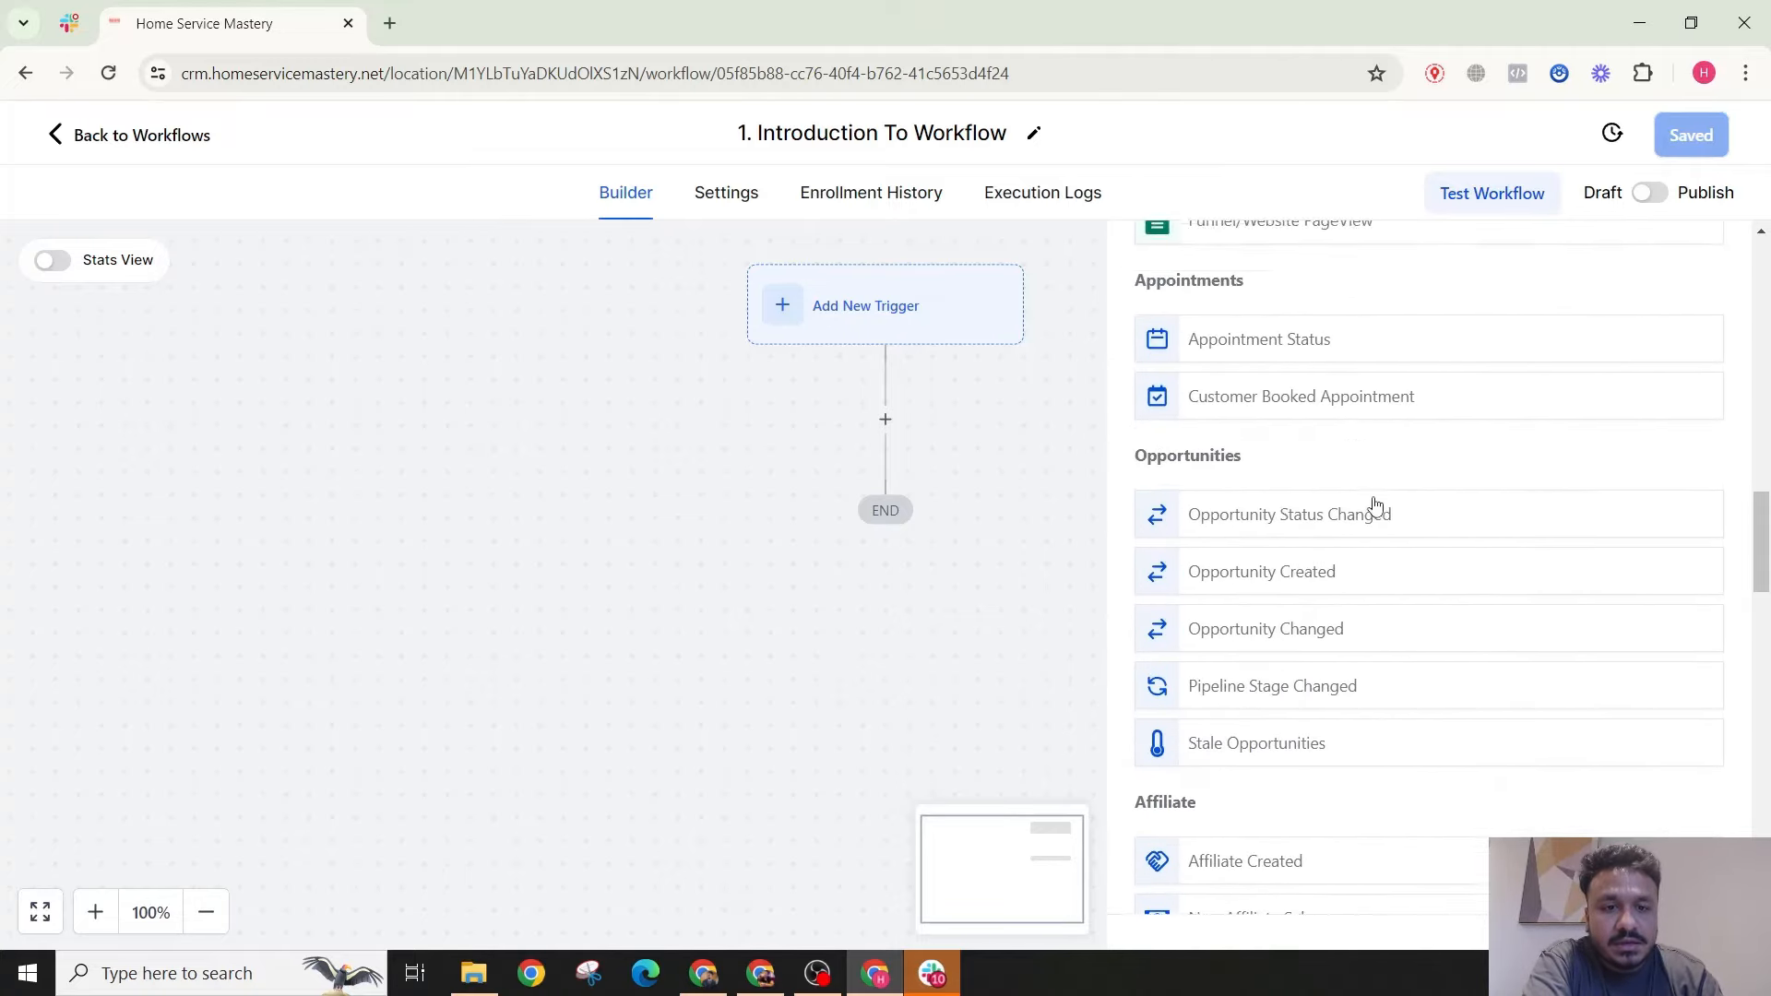
{"action": "scroll", "coordinate": [1402, 479], "scroll_direction": "down", "scroll_amount": 12}
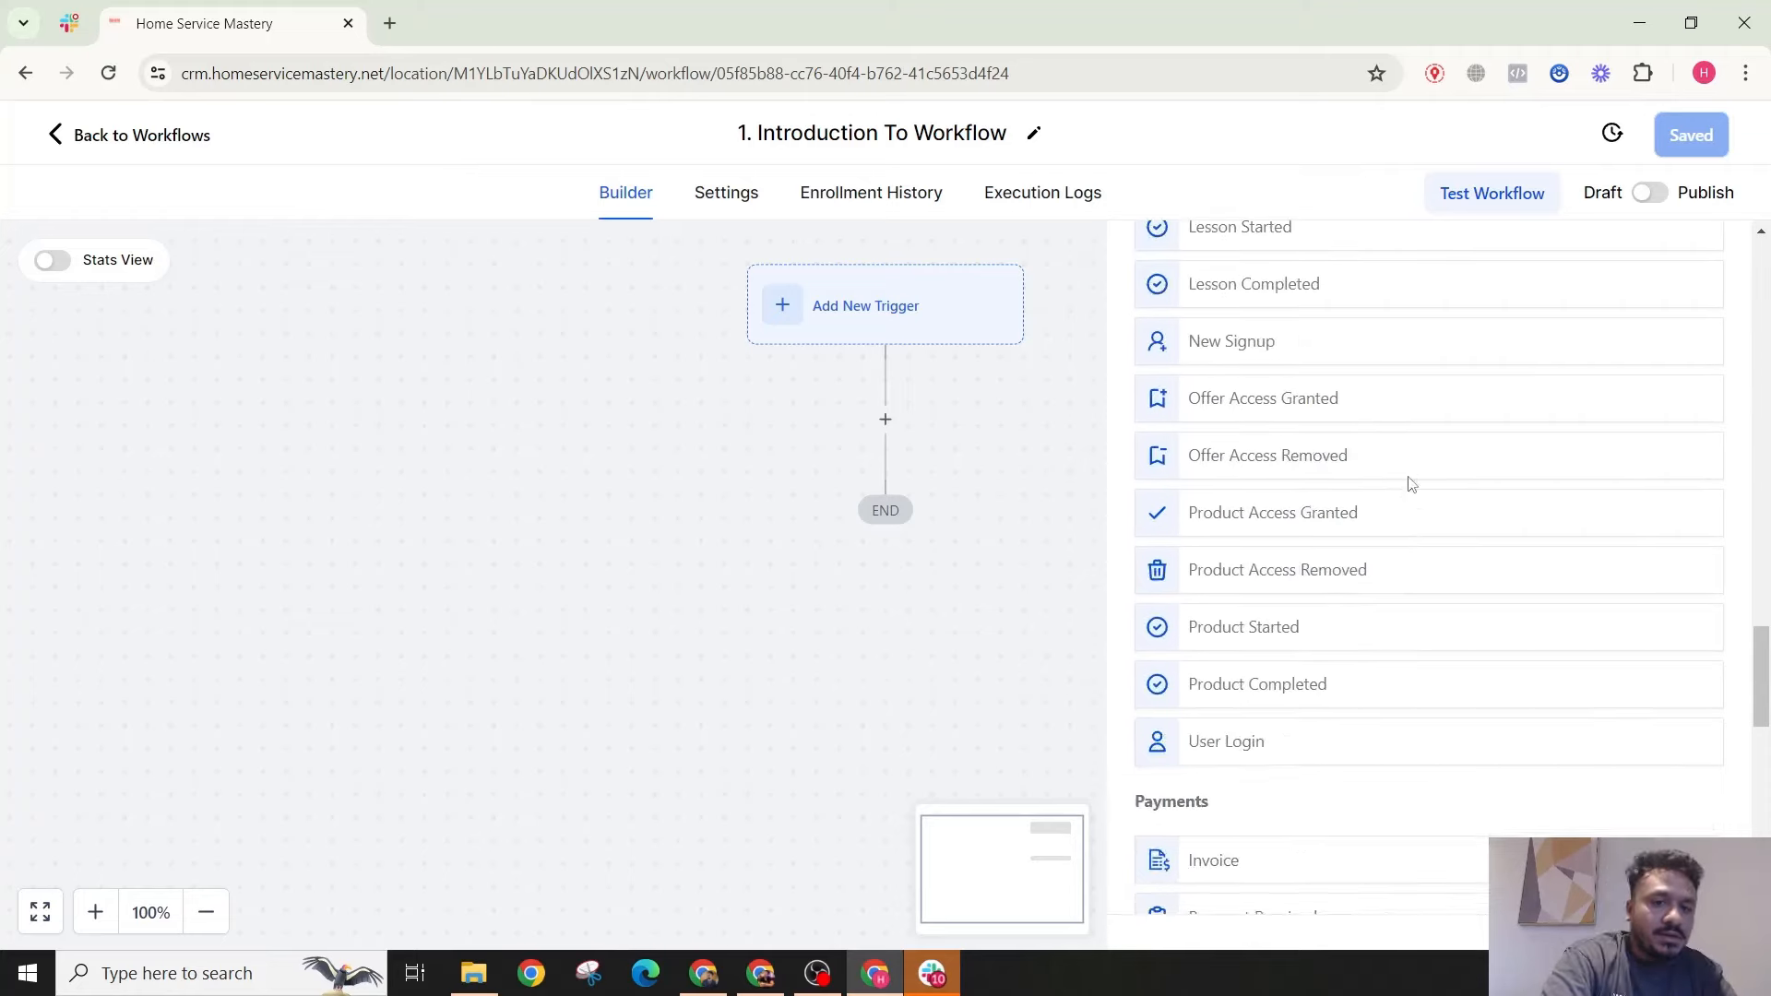
{"action": "scroll", "coordinate": [1402, 461], "scroll_direction": "down", "scroll_amount": 3}
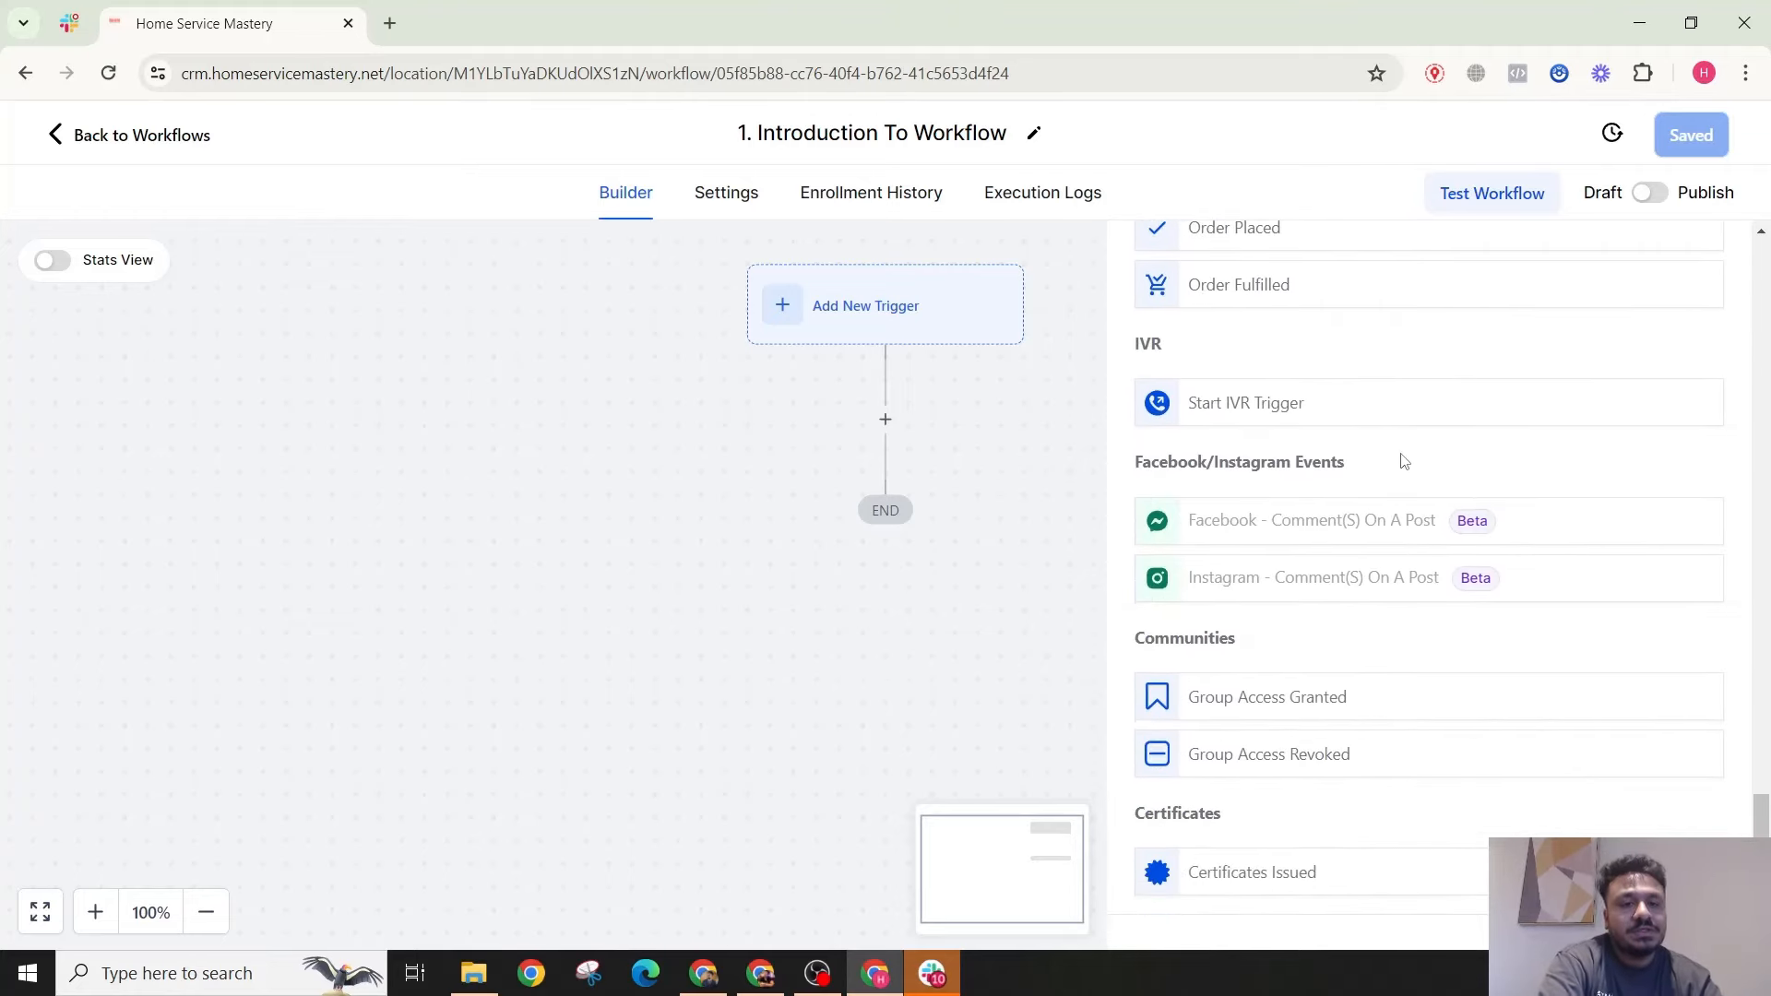
{"action": "scroll", "coordinate": [1404, 459], "scroll_direction": "up", "scroll_amount": 7}
{"action": "scroll", "coordinate": [1401, 459], "scroll_direction": "up", "scroll_amount": 15}
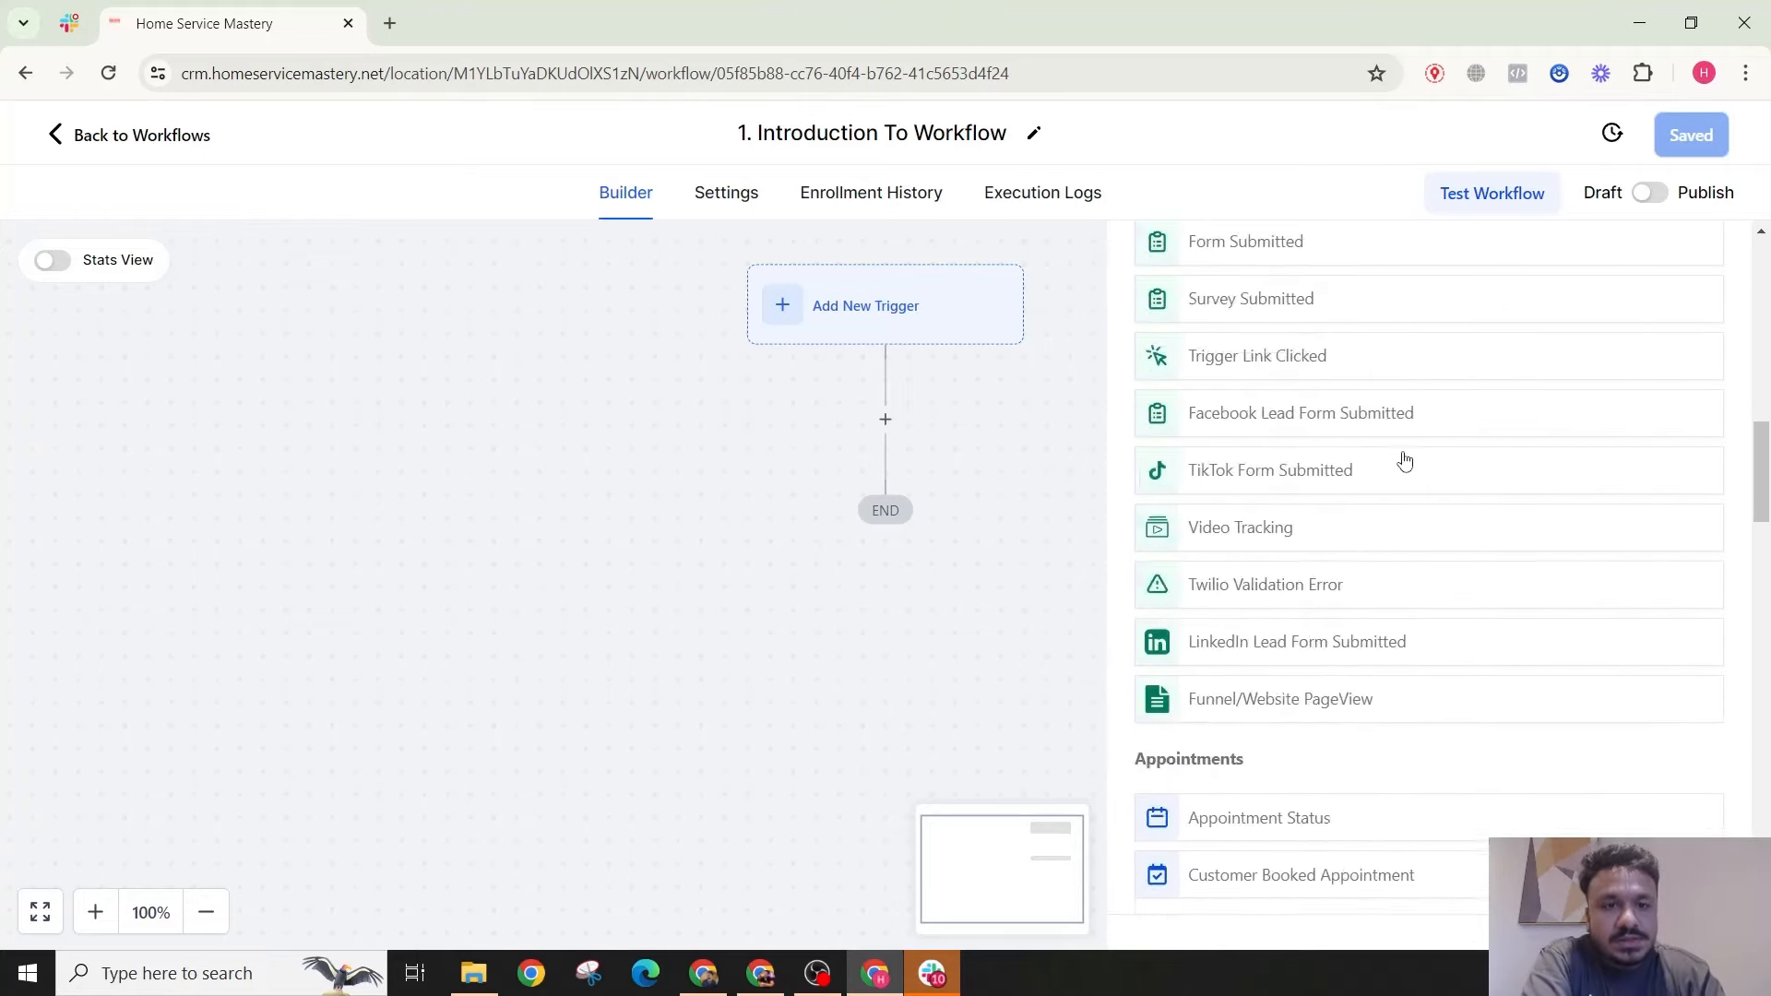
{"action": "scroll", "coordinate": [1336, 572], "scroll_direction": "down", "scroll_amount": 8}
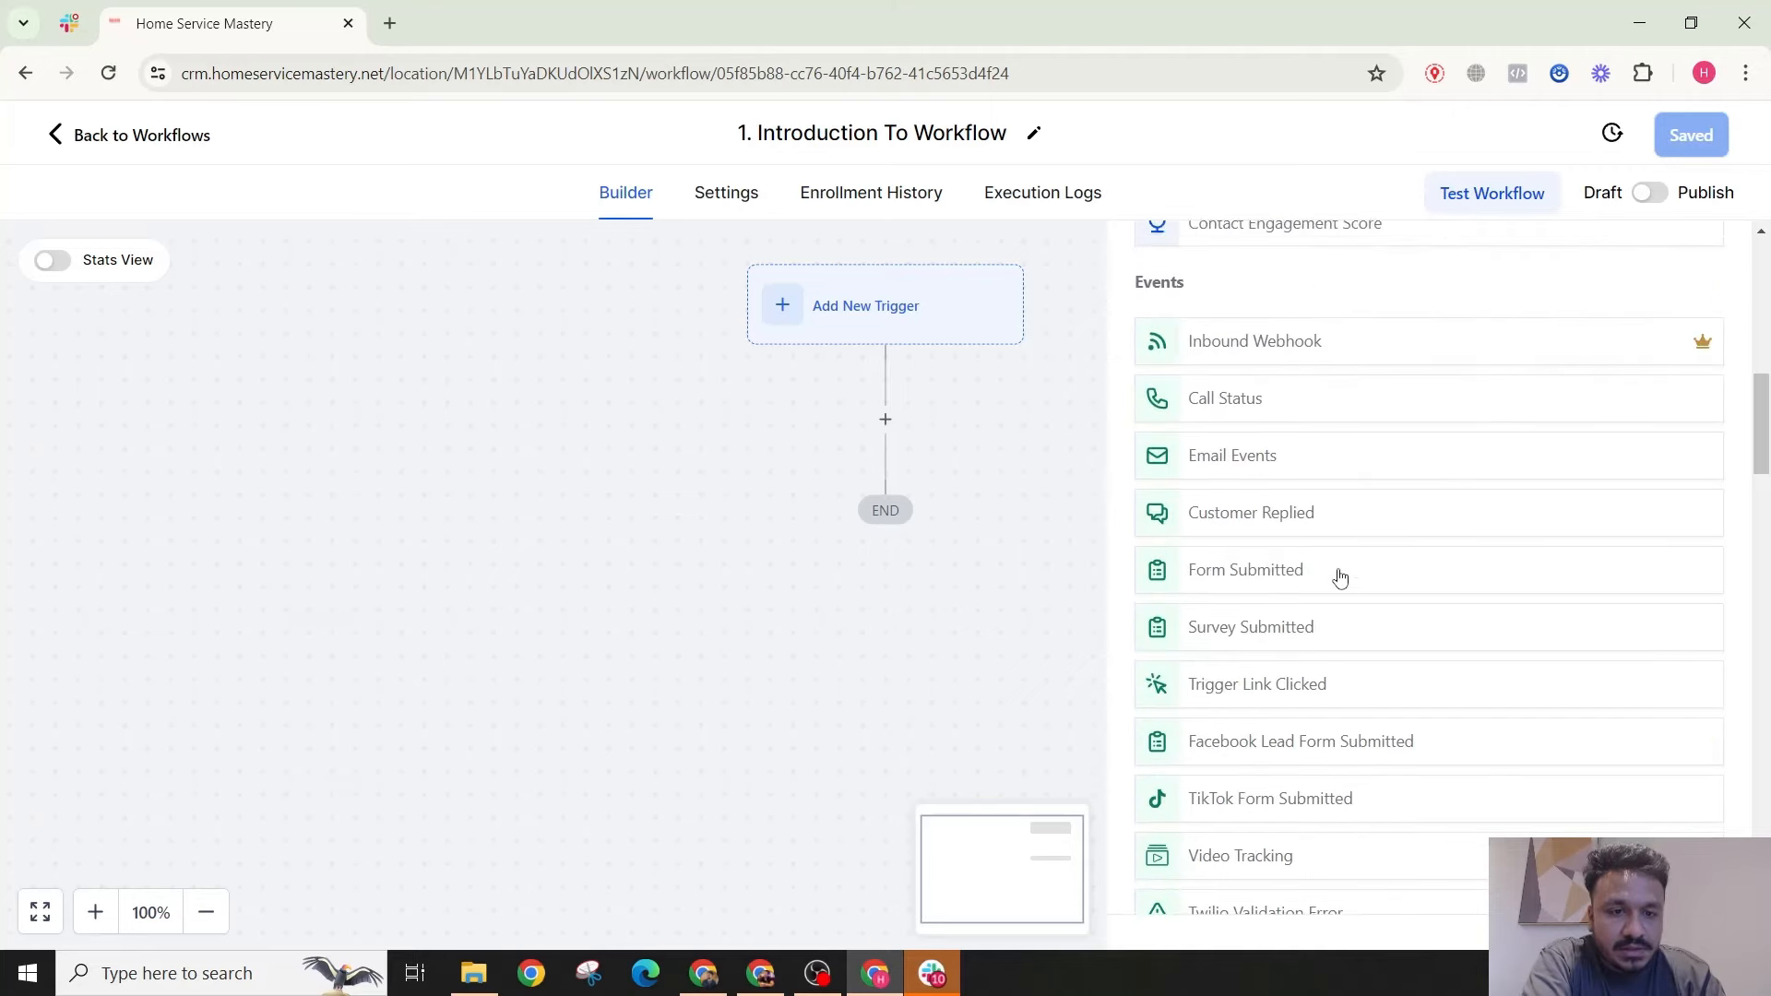
{"action": "left_click", "coordinate": [1272, 458]}
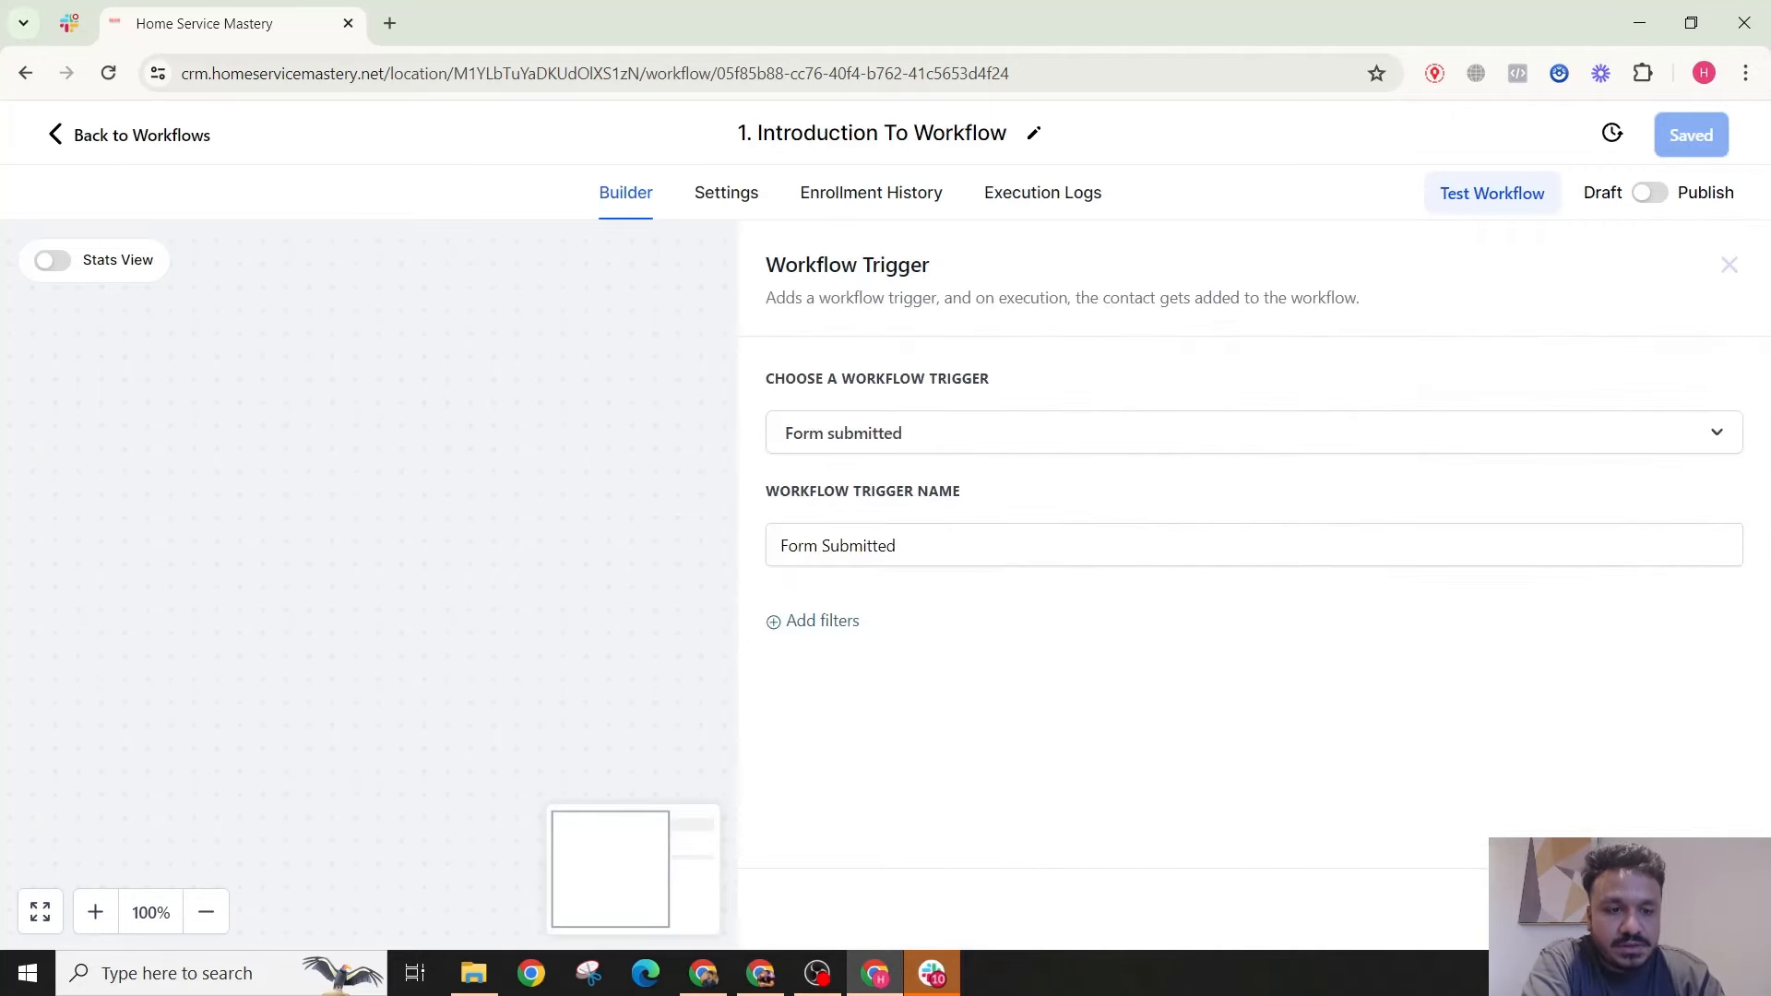
{"action": "left_click", "coordinate": [1682, 909]}
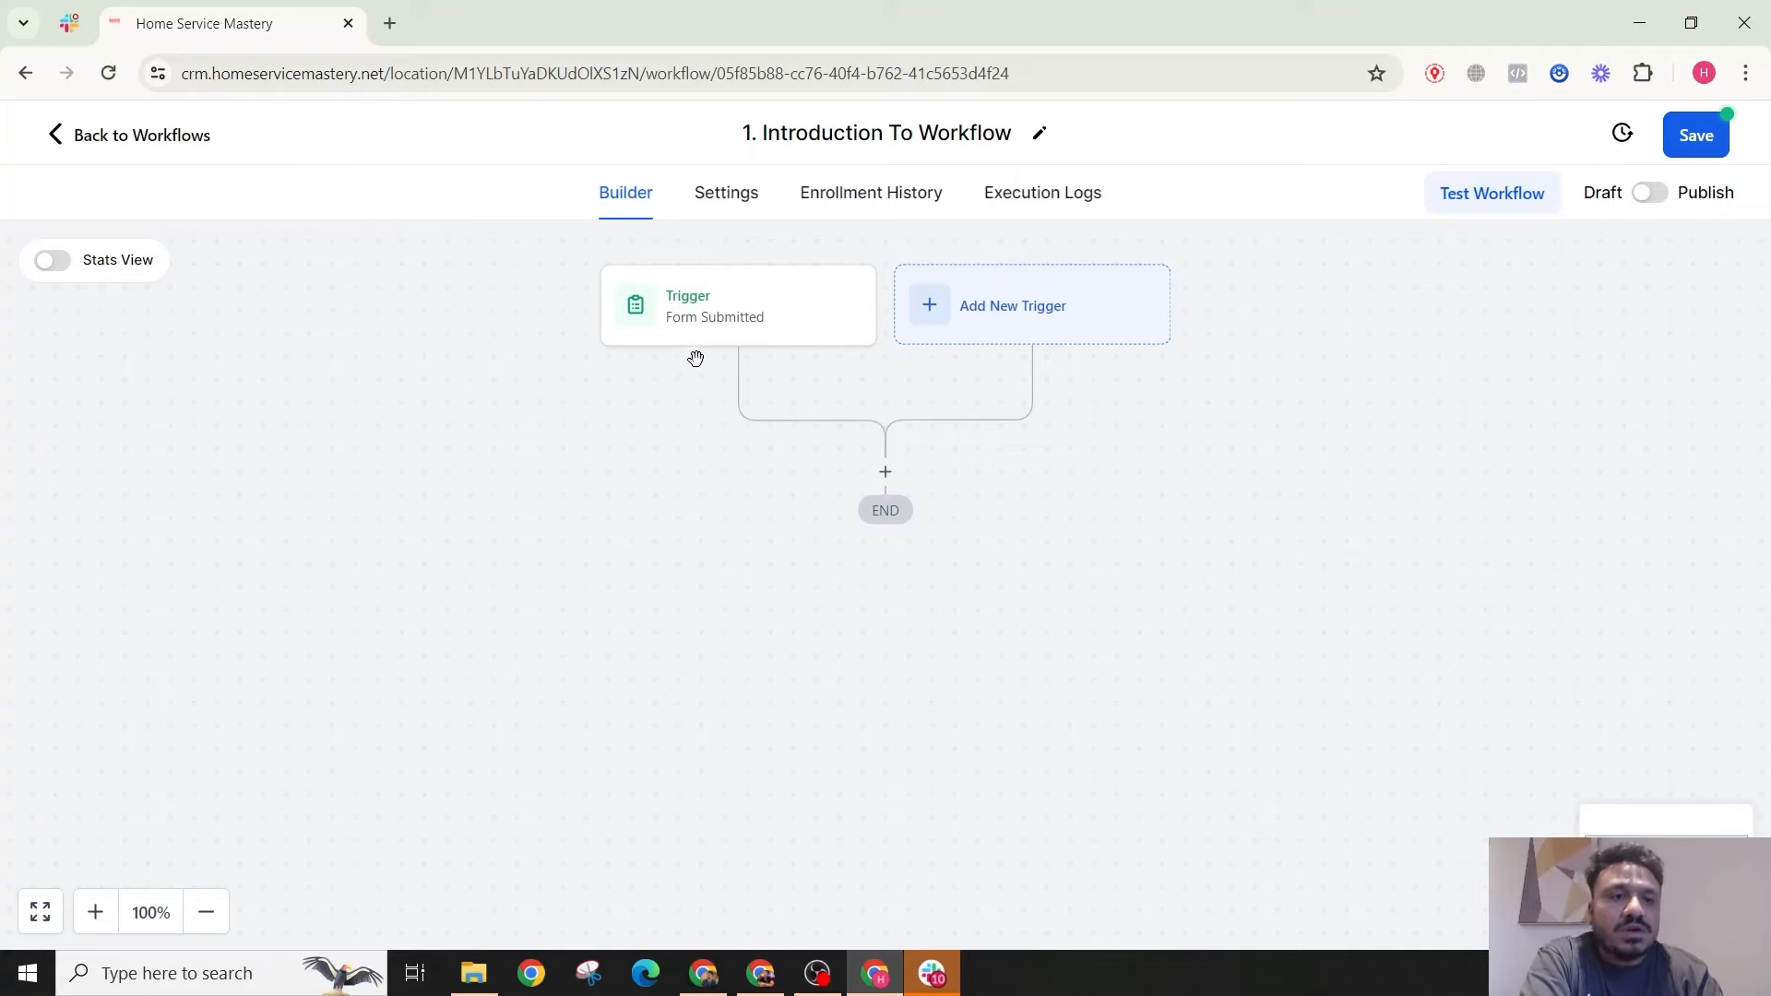
Step: Examine the Send Email action's sender, subject, template and message fields, and close it without adding the action
{"action": "left_click", "coordinate": [885, 474]}
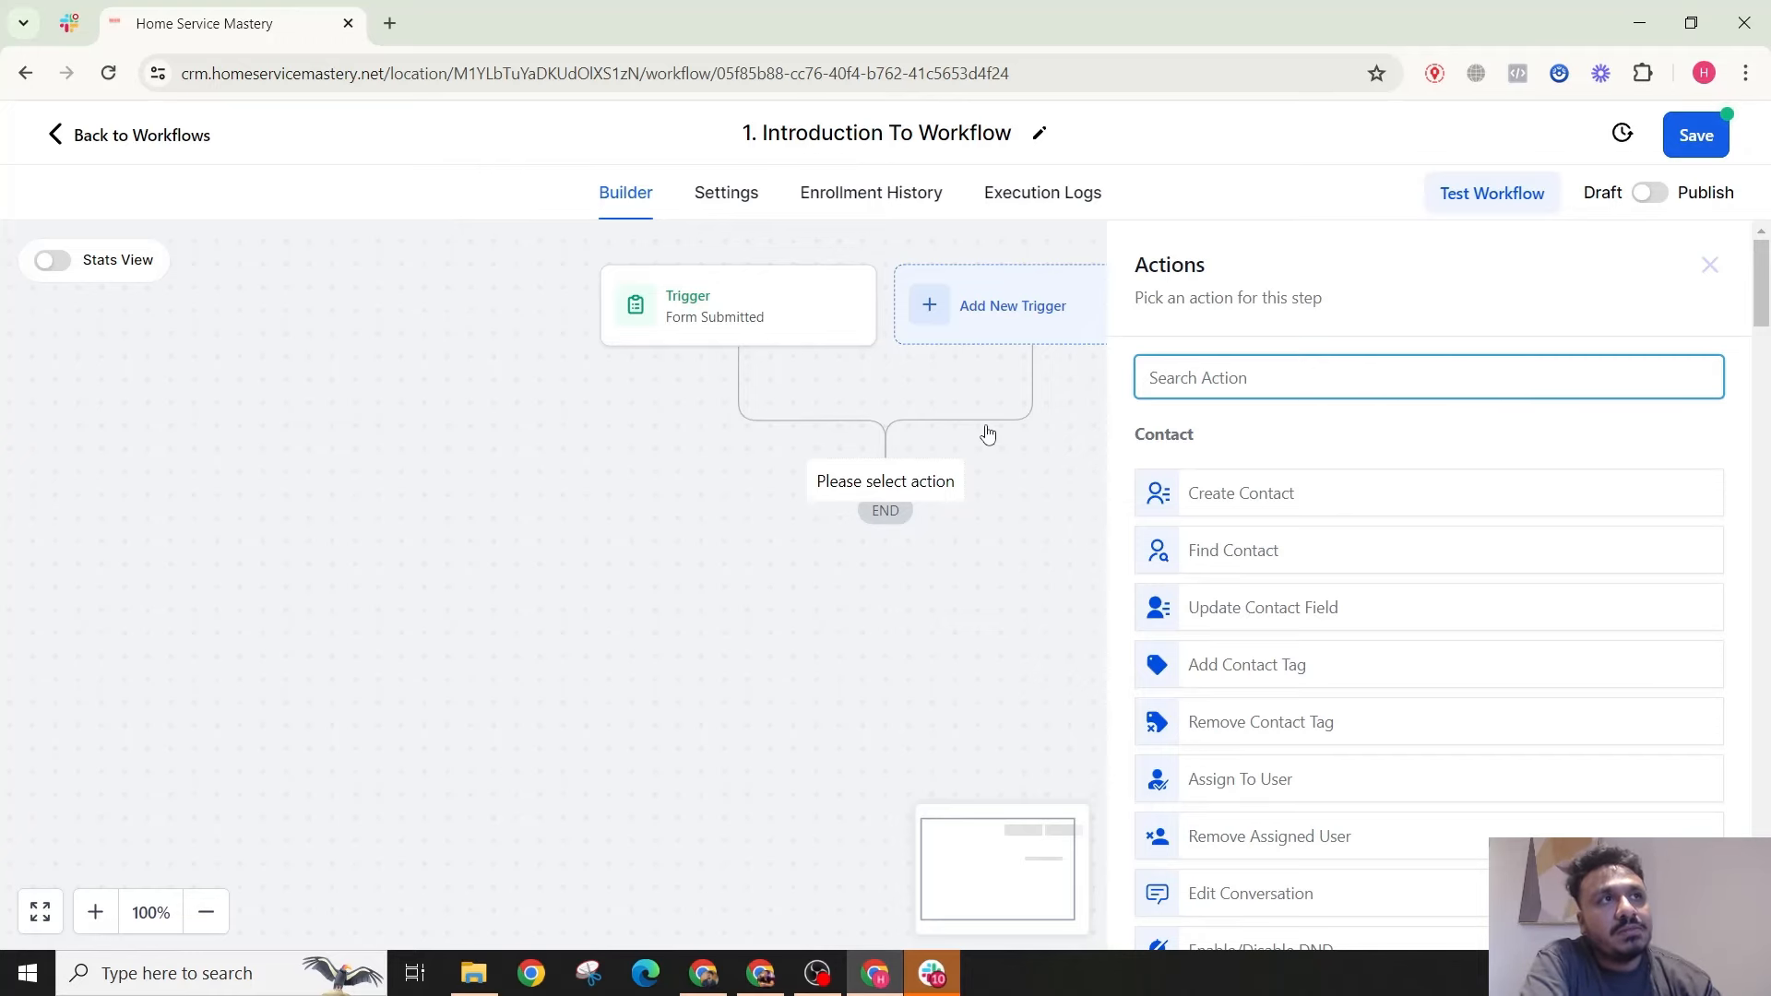
{"action": "scroll", "coordinate": [1283, 505], "scroll_direction": "down", "scroll_amount": 8}
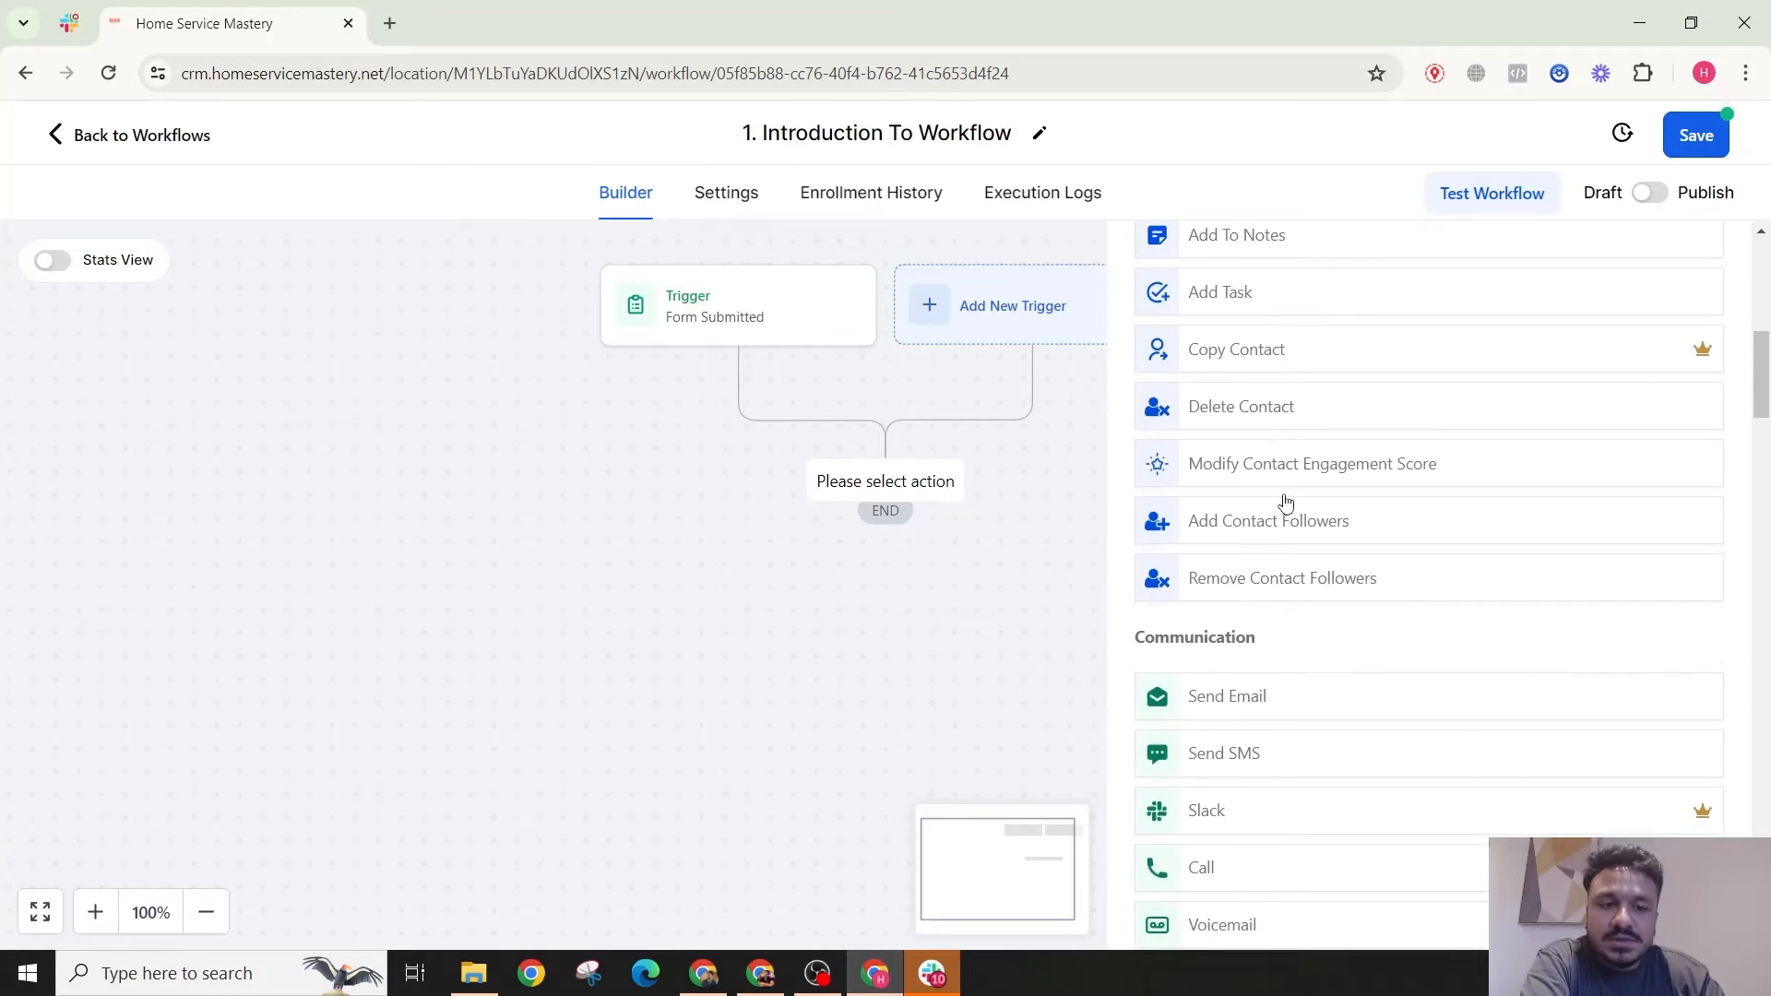
{"action": "scroll", "coordinate": [1286, 502], "scroll_direction": "down", "scroll_amount": 3}
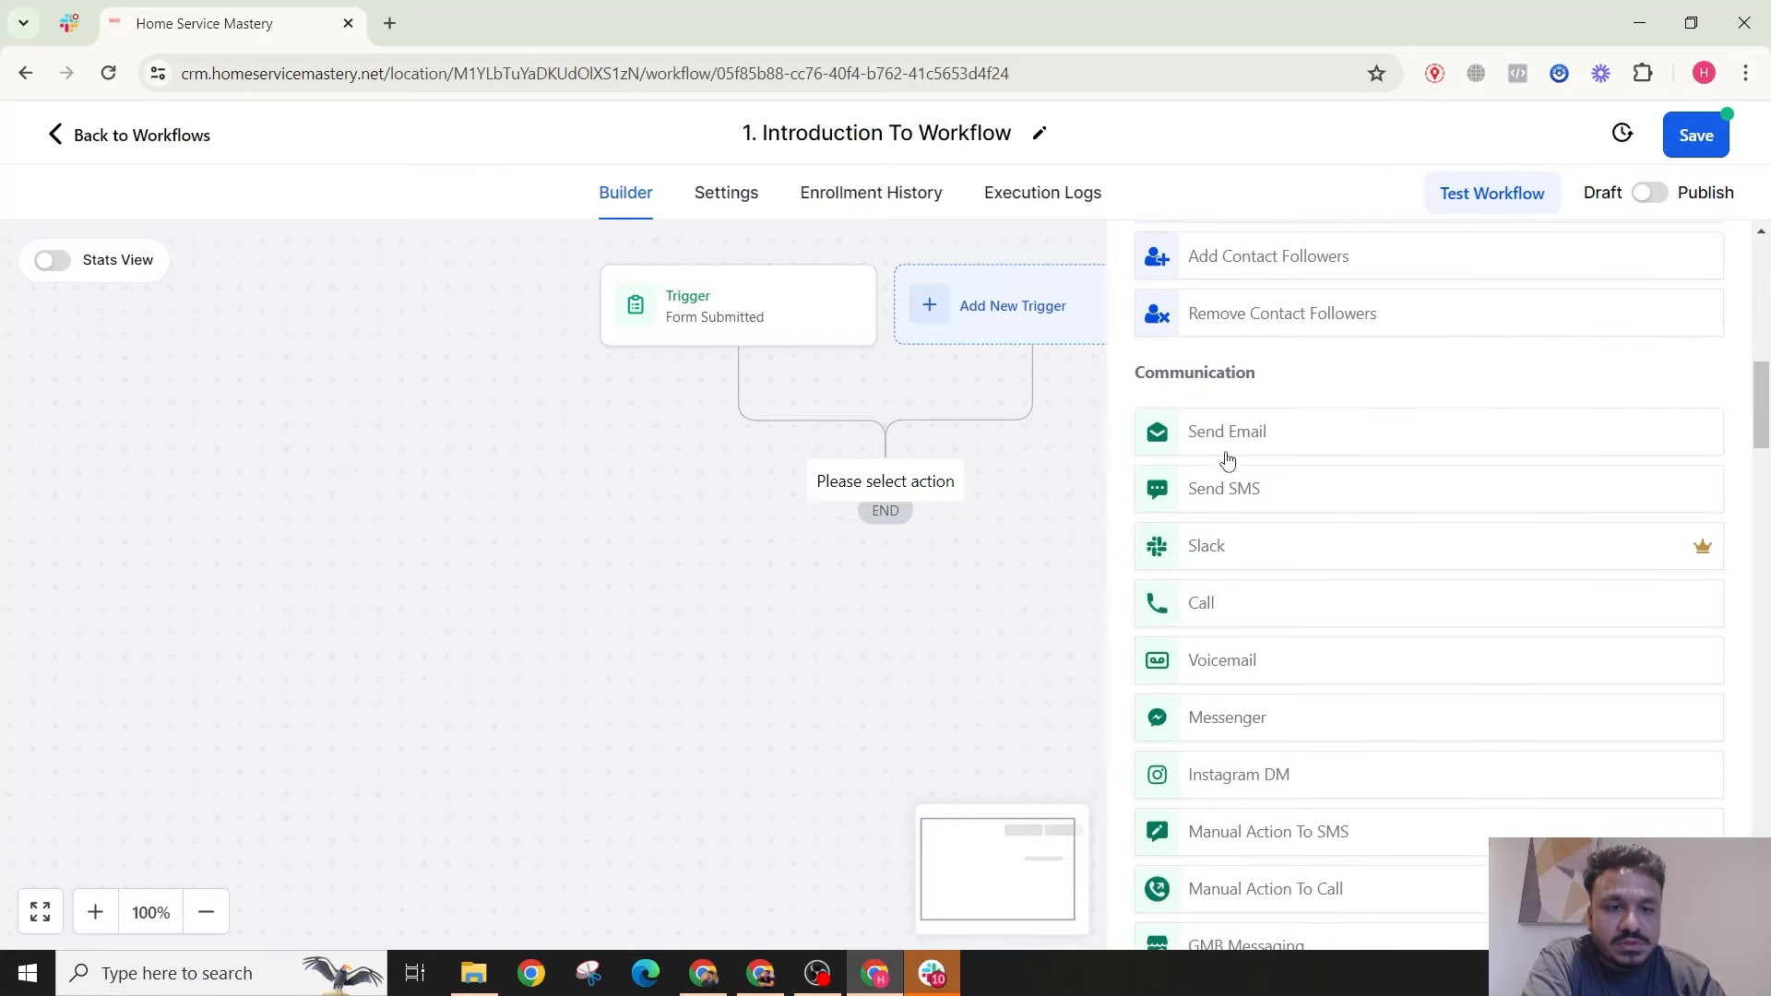
{"action": "left_click", "coordinate": [1227, 434]}
{"action": "left_click", "coordinate": [1225, 470]}
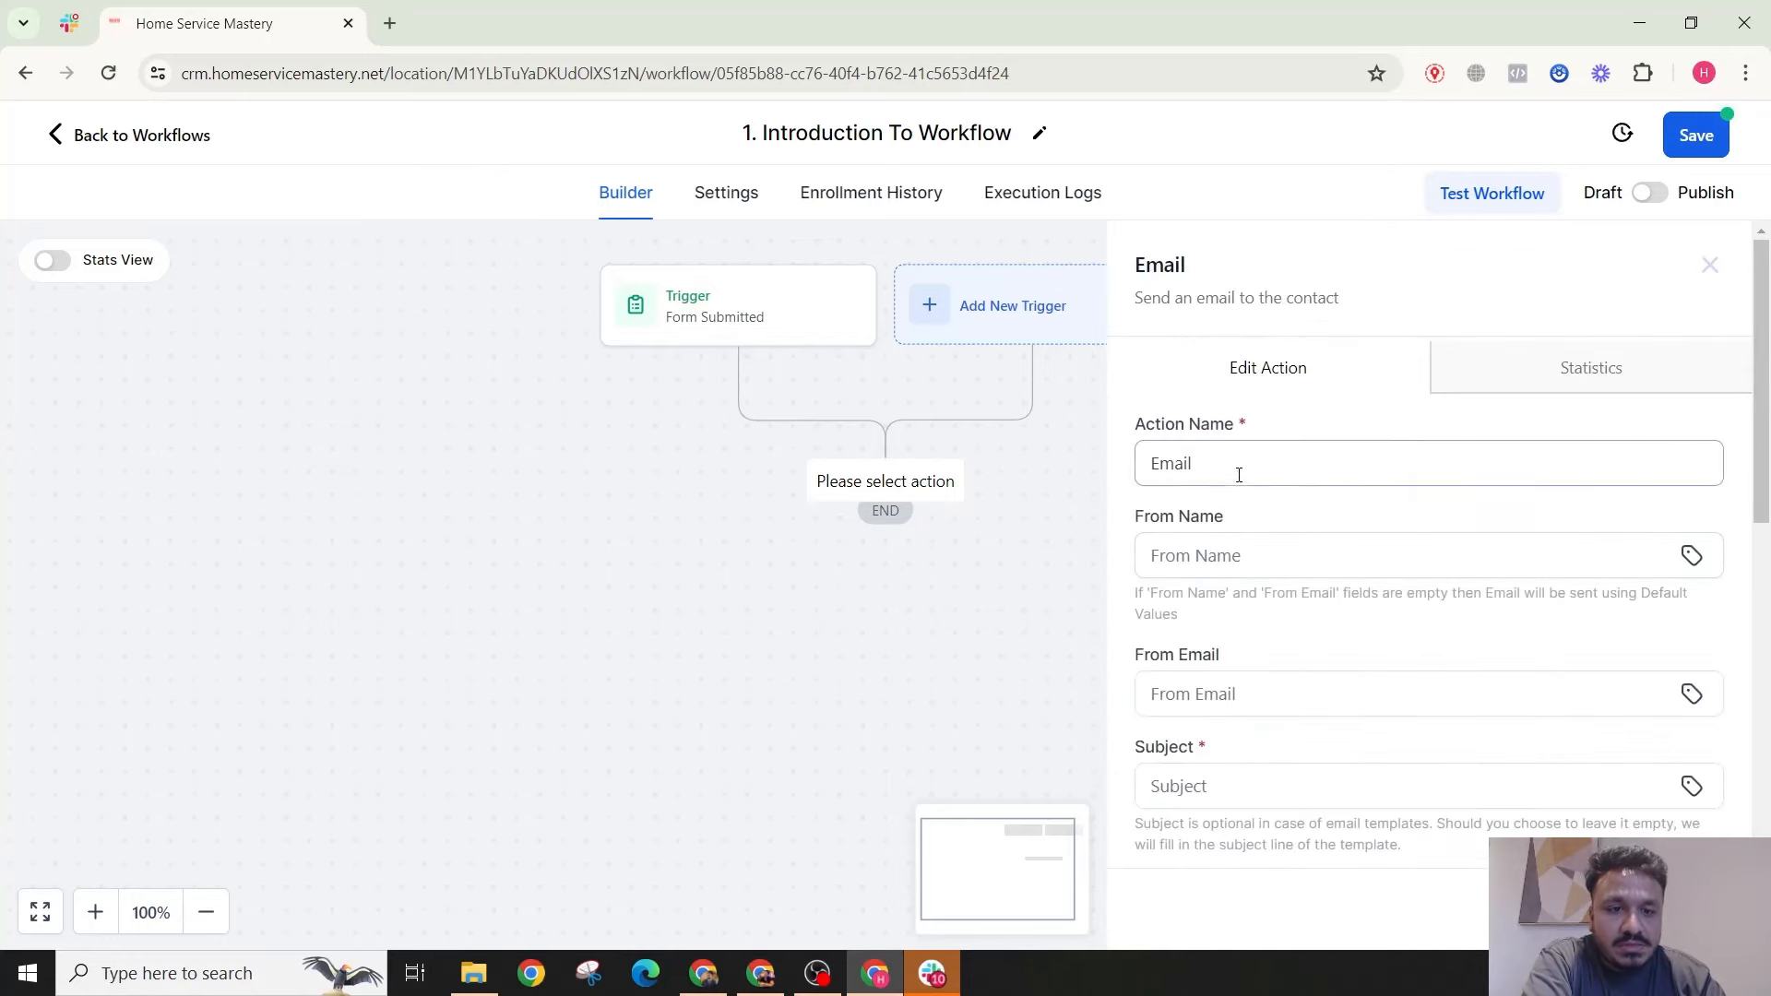
{"action": "left_click", "coordinate": [1225, 556]}
{"action": "scroll", "coordinate": [1223, 553], "scroll_direction": "down", "scroll_amount": 1}
{"action": "left_click", "coordinate": [1225, 579]}
{"action": "scroll", "coordinate": [1237, 553], "scroll_direction": "down", "scroll_amount": 4}
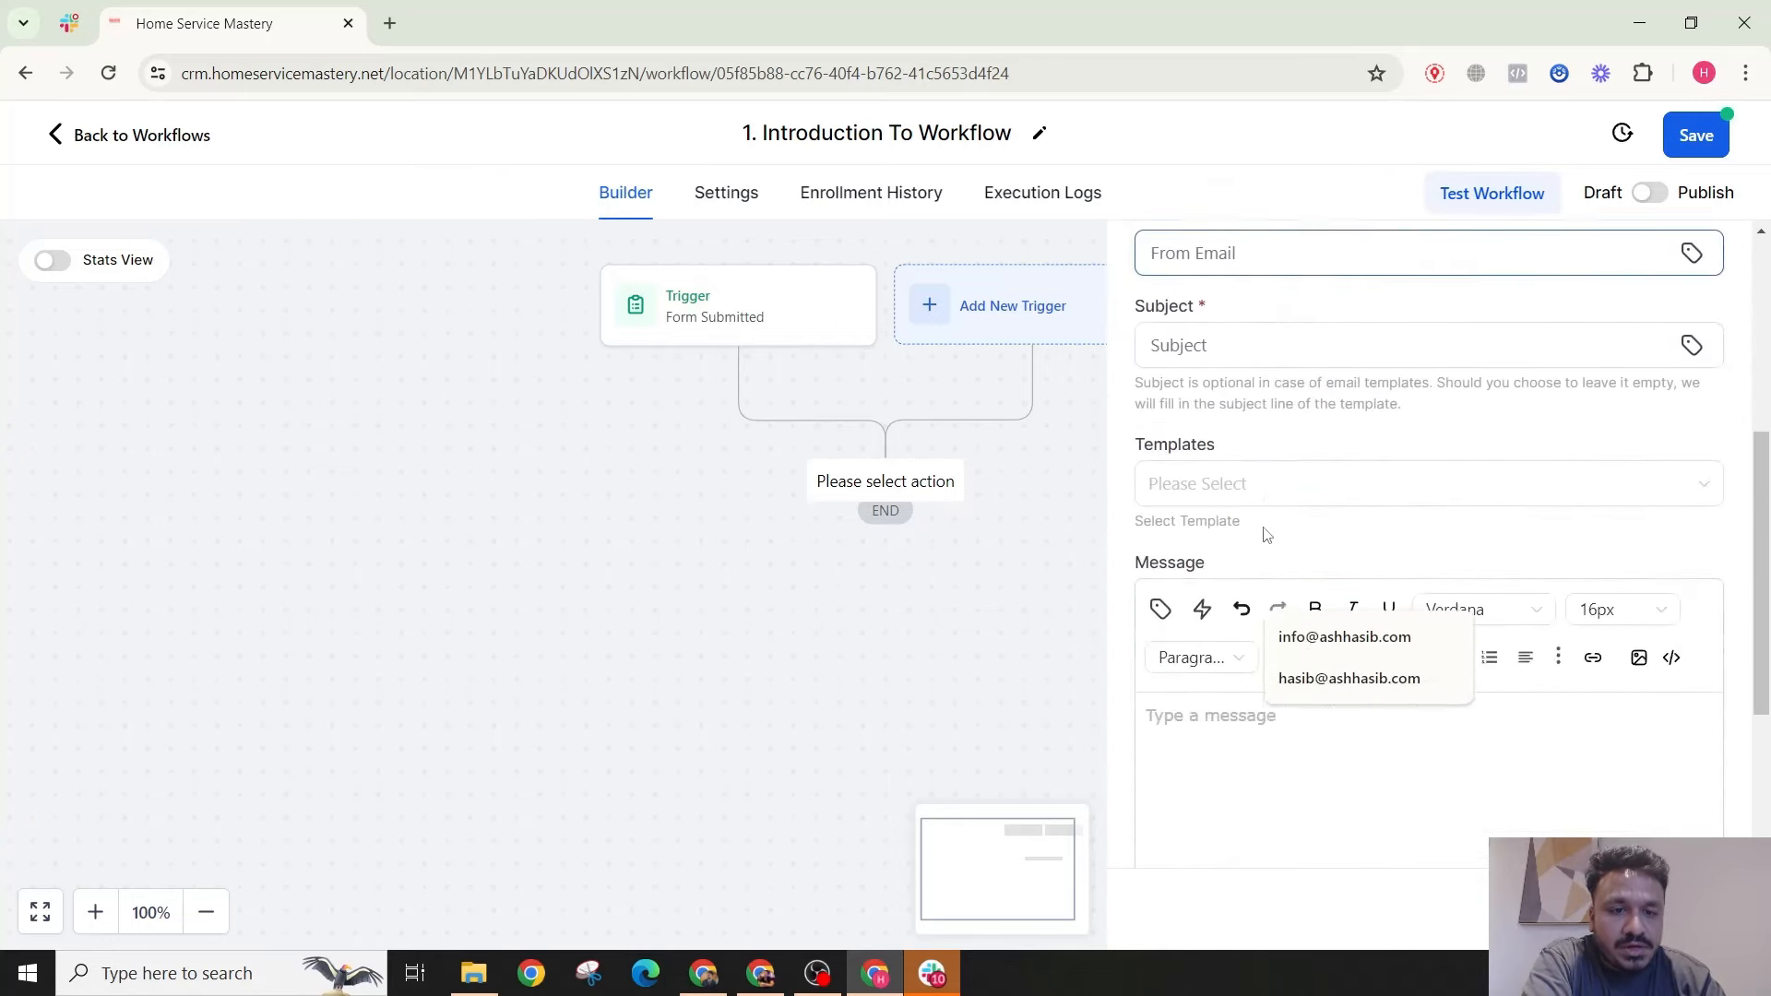
{"action": "left_click", "coordinate": [1258, 340]}
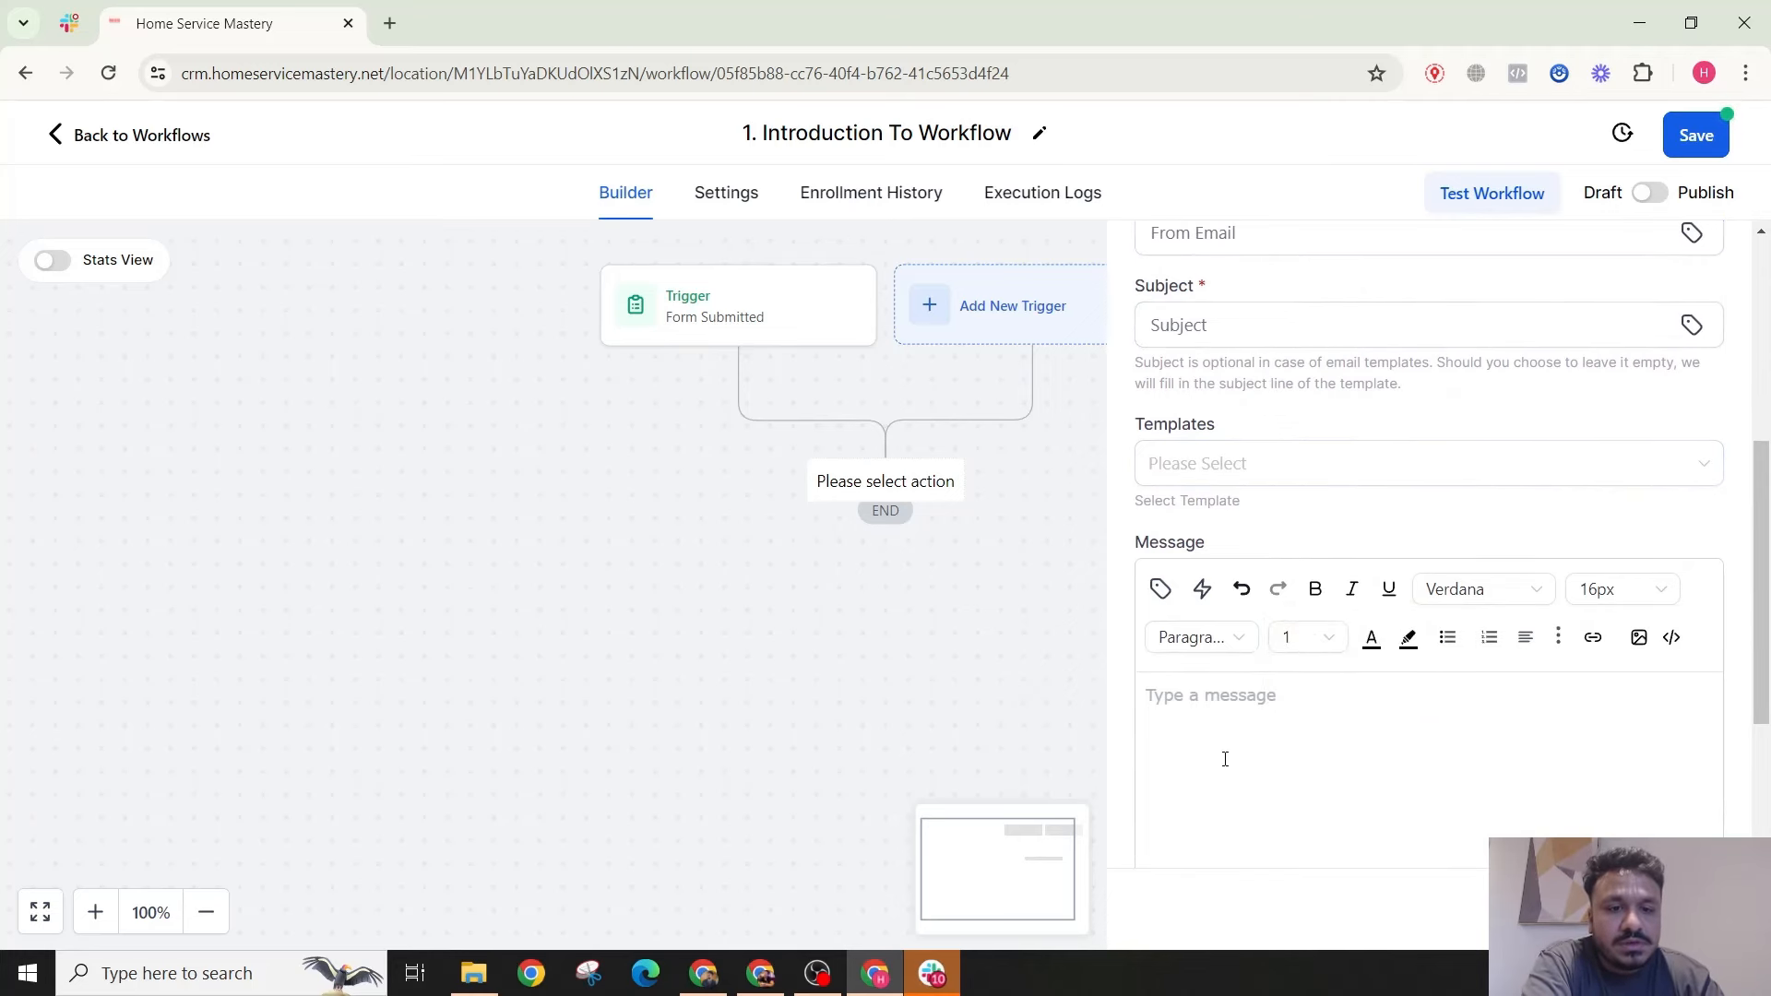
{"action": "scroll", "coordinate": [1224, 738], "scroll_direction": "down", "scroll_amount": 3}
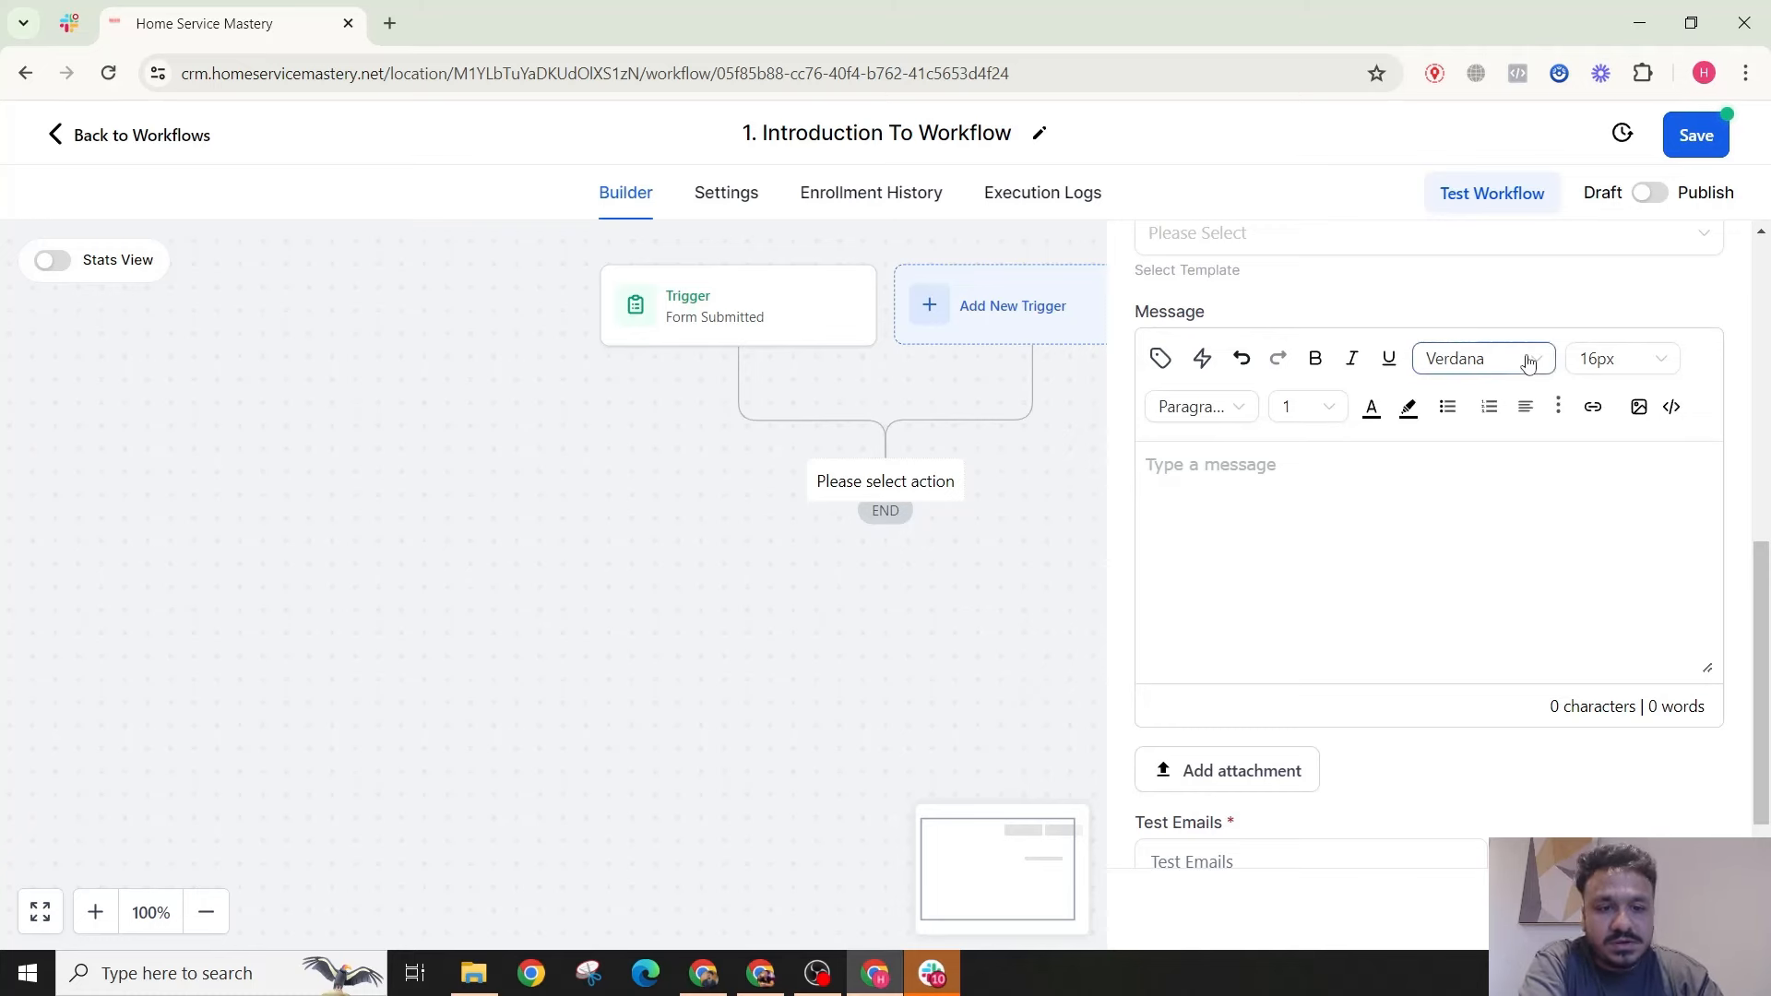
{"action": "scroll", "coordinate": [1530, 346], "scroll_direction": "up", "scroll_amount": 7}
{"action": "left_click", "coordinate": [1710, 266]}
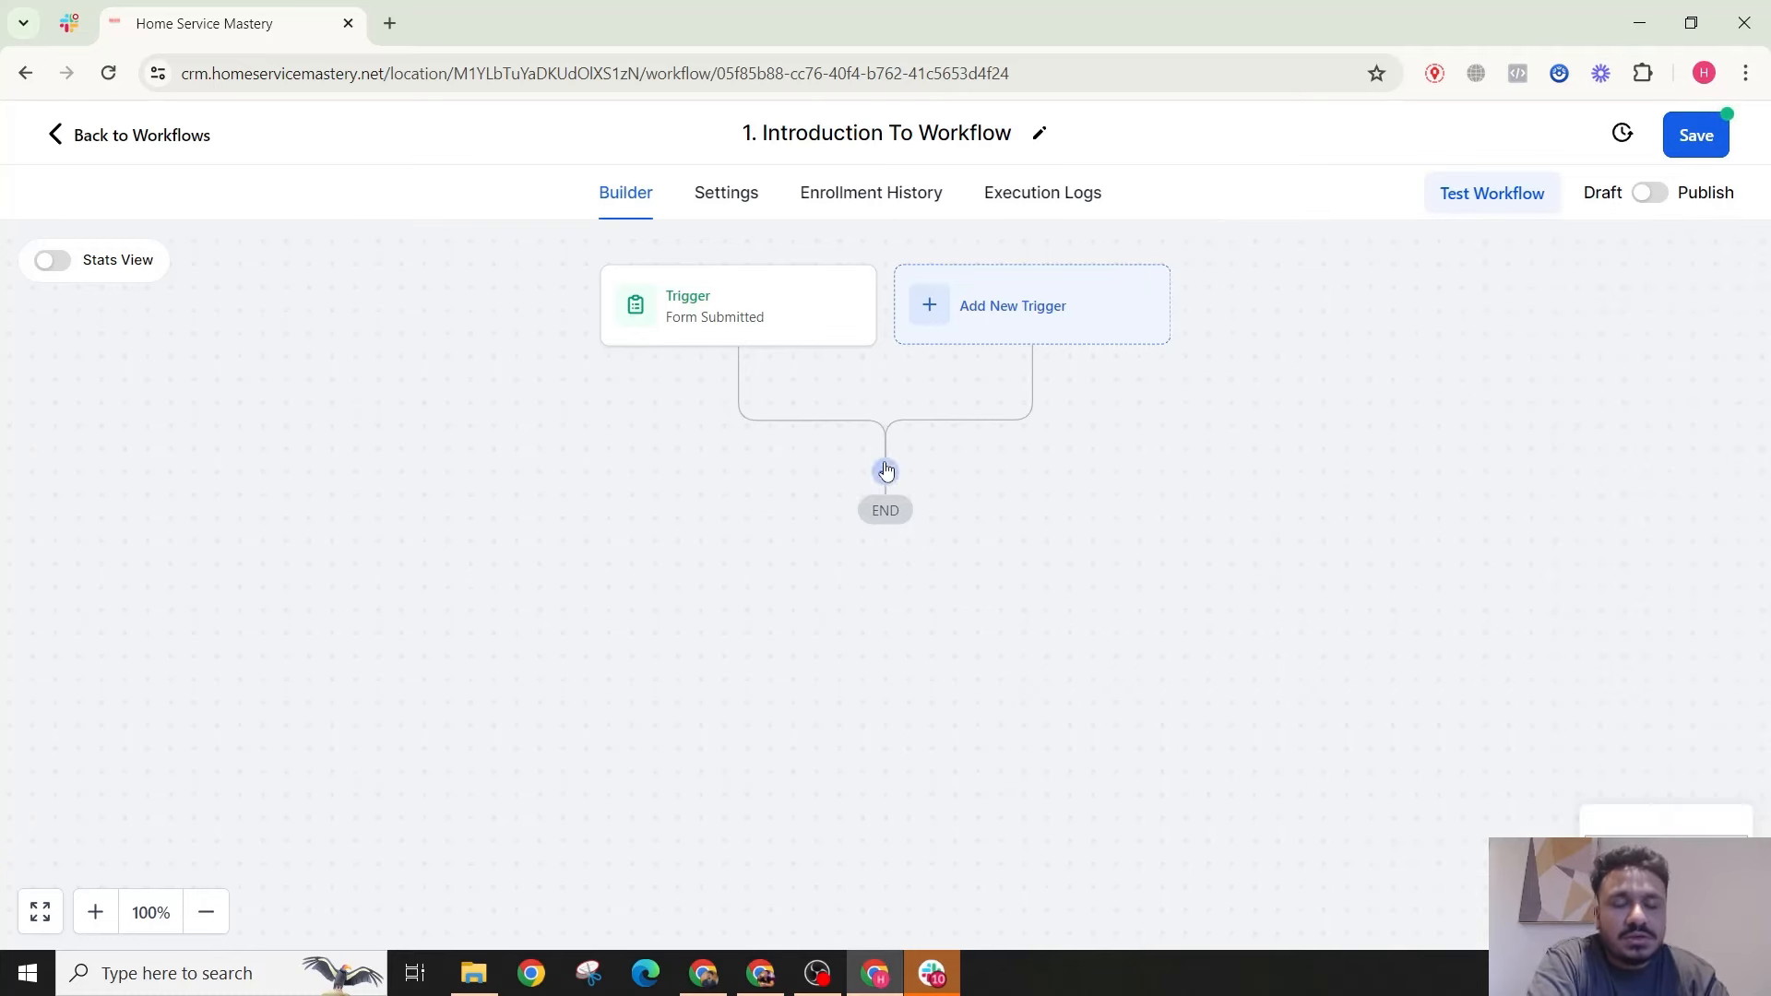
Step: Switch the workflow to Publish and back to Draft, and leave the builder for the workflow list
{"action": "left_click", "coordinate": [1651, 196]}
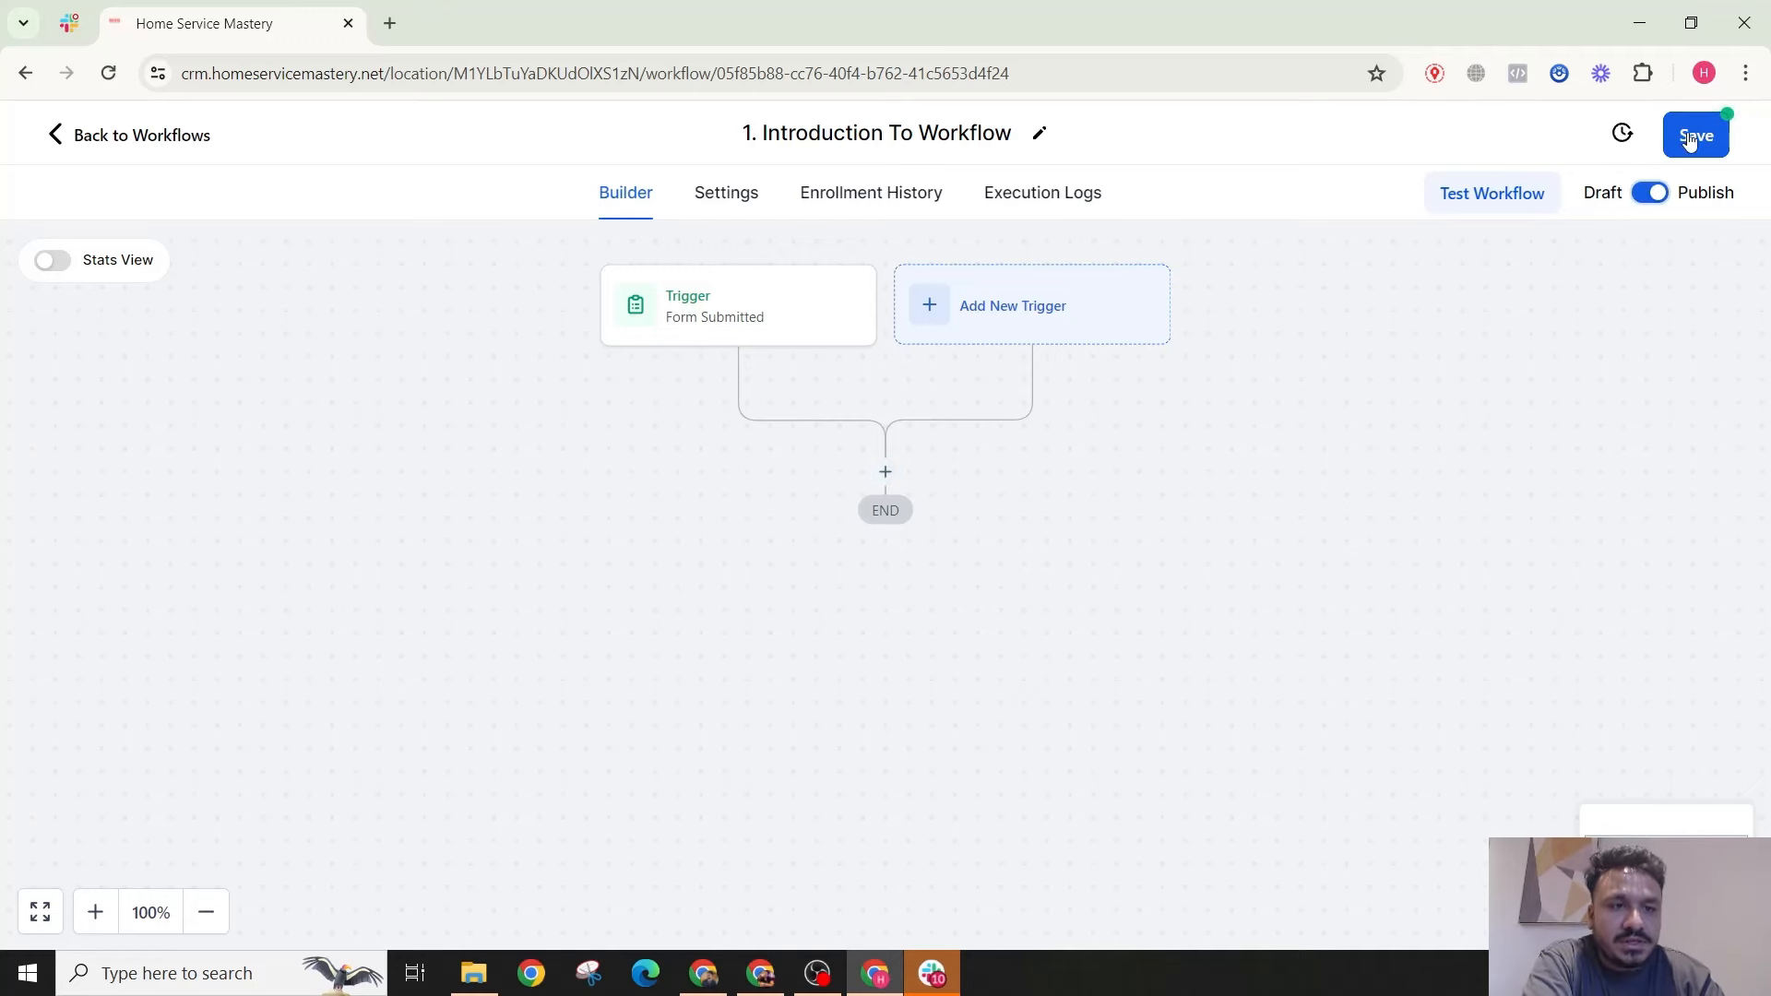
{"action": "left_click", "coordinate": [1649, 196]}
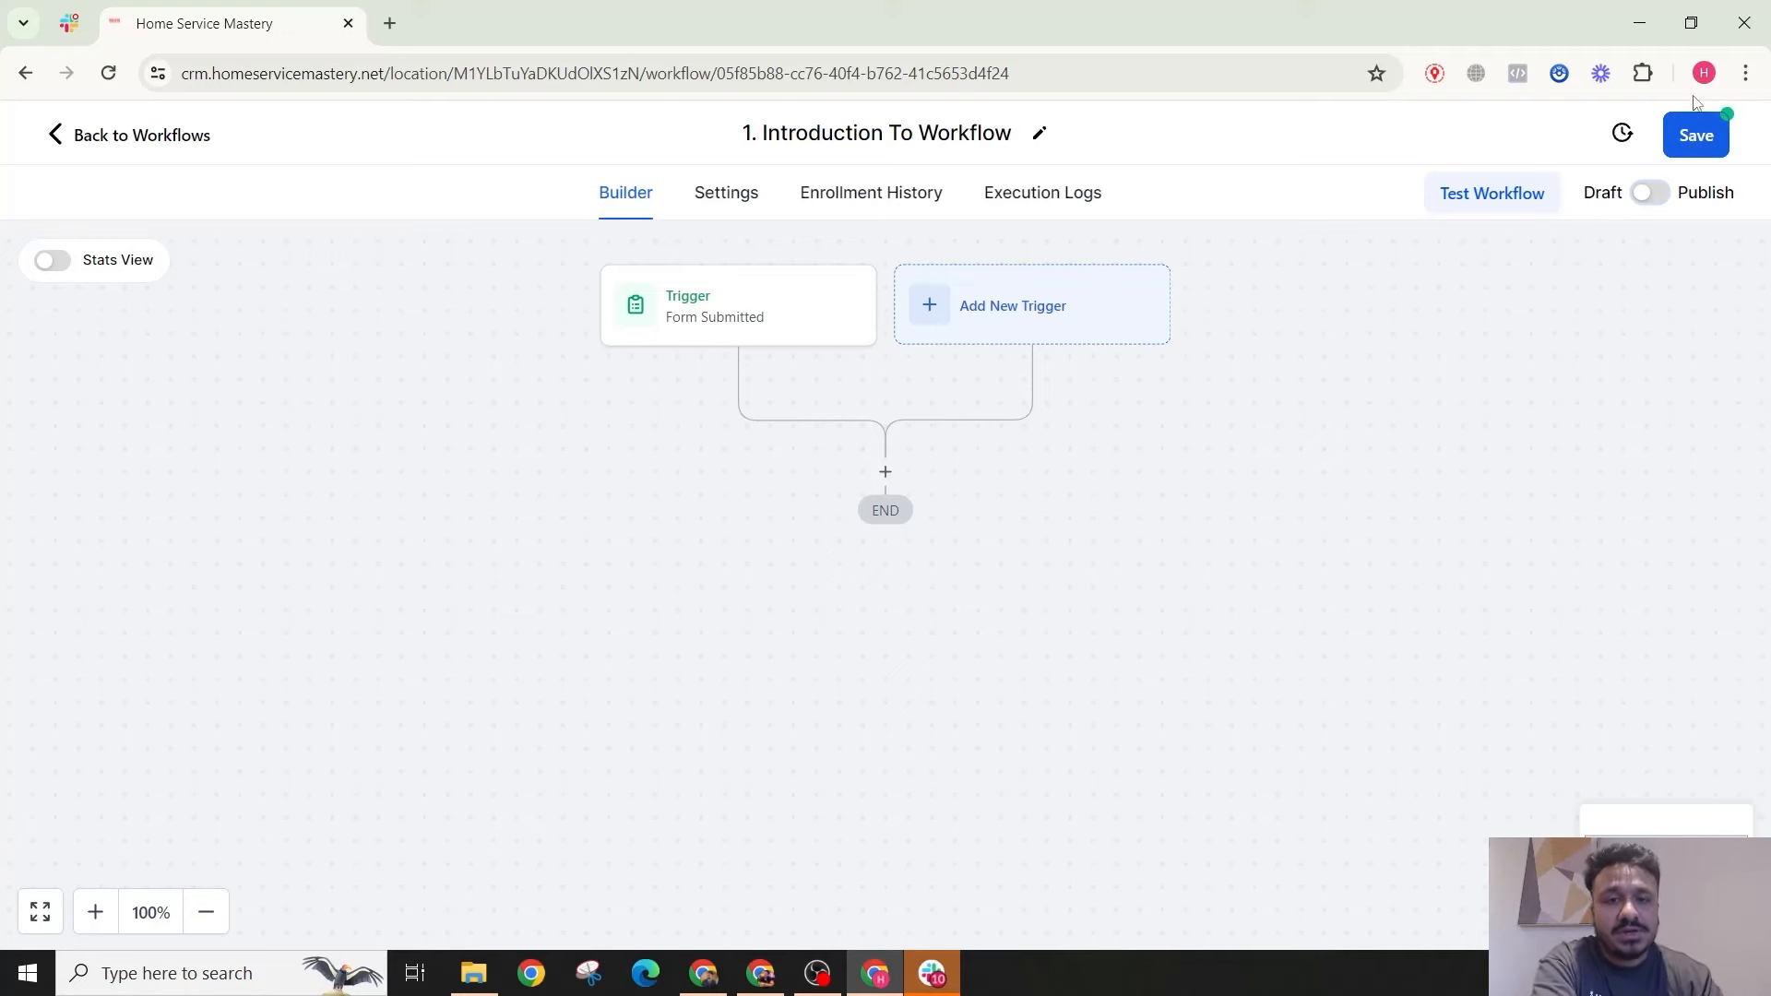
{"action": "left_click", "coordinate": [114, 129]}
{"action": "left_click", "coordinate": [1119, 597]}
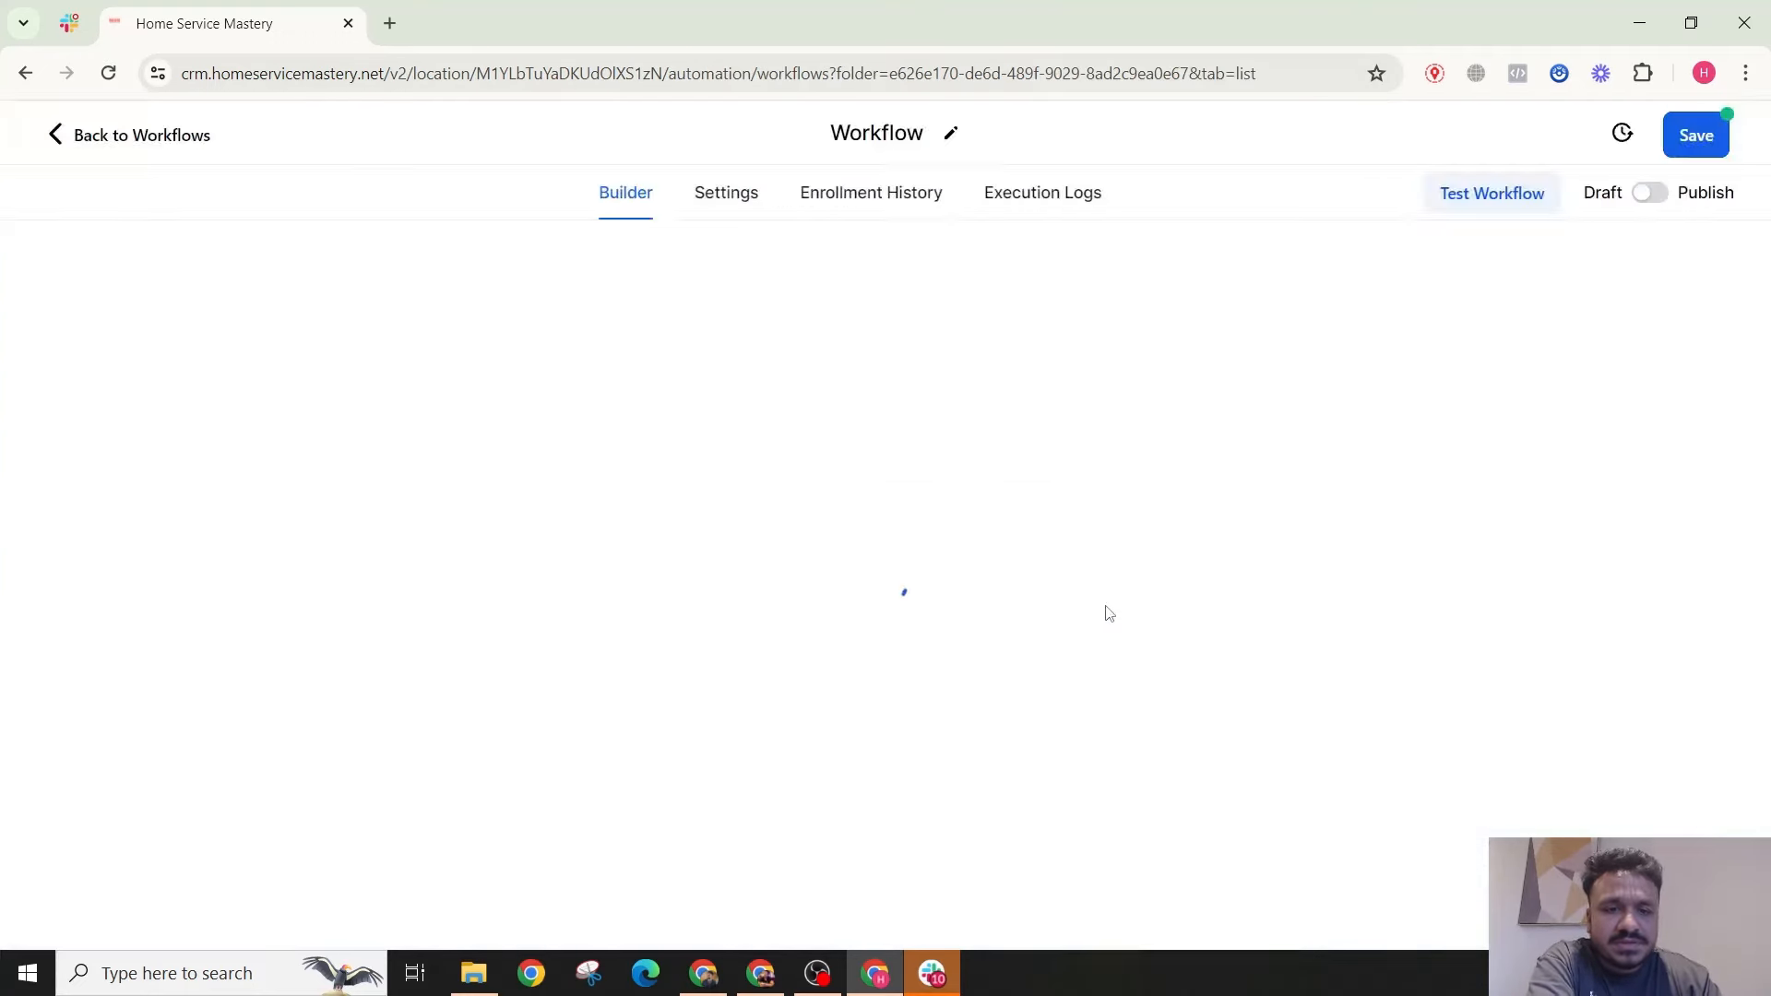